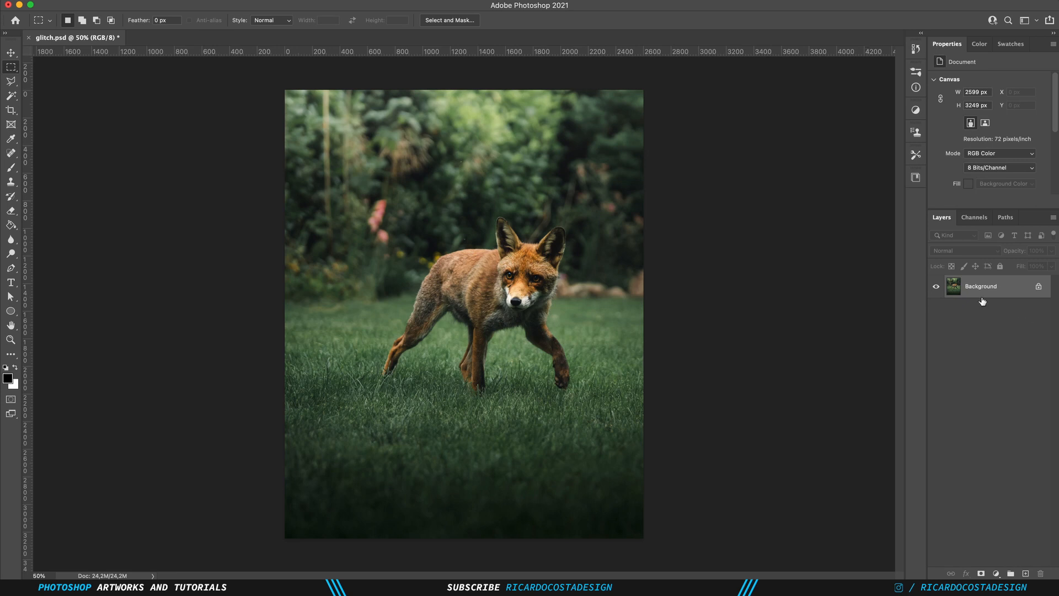
# Duplicate the Background layer and convert the copy to black and white with the Default preset
pyautogui.moveTo(972, 290); pyautogui.dragTo(1025, 573)
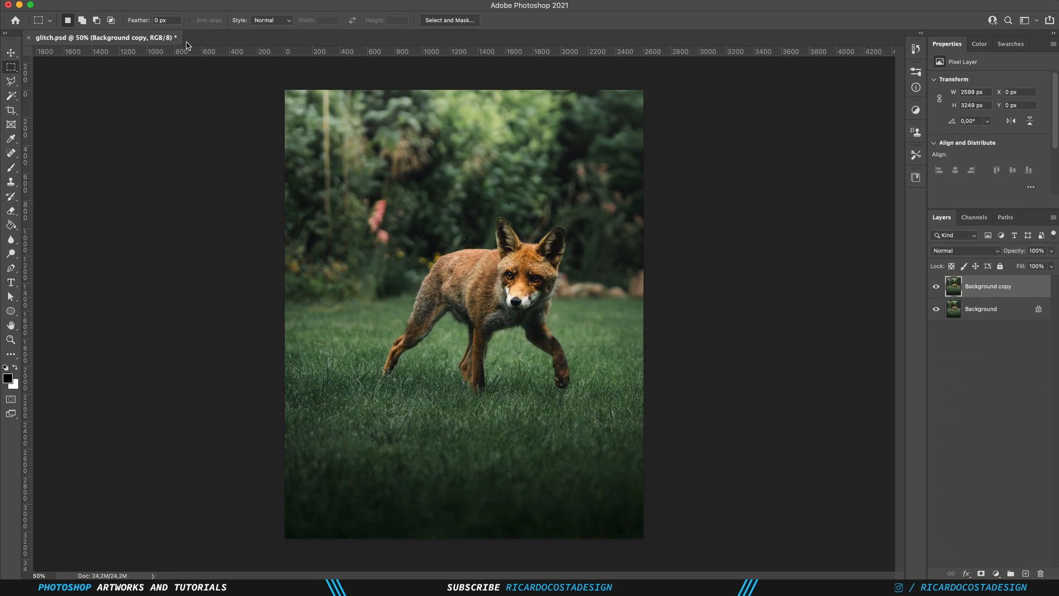
pyautogui.click(147, 3)
pyautogui.moveTo(149, 25)
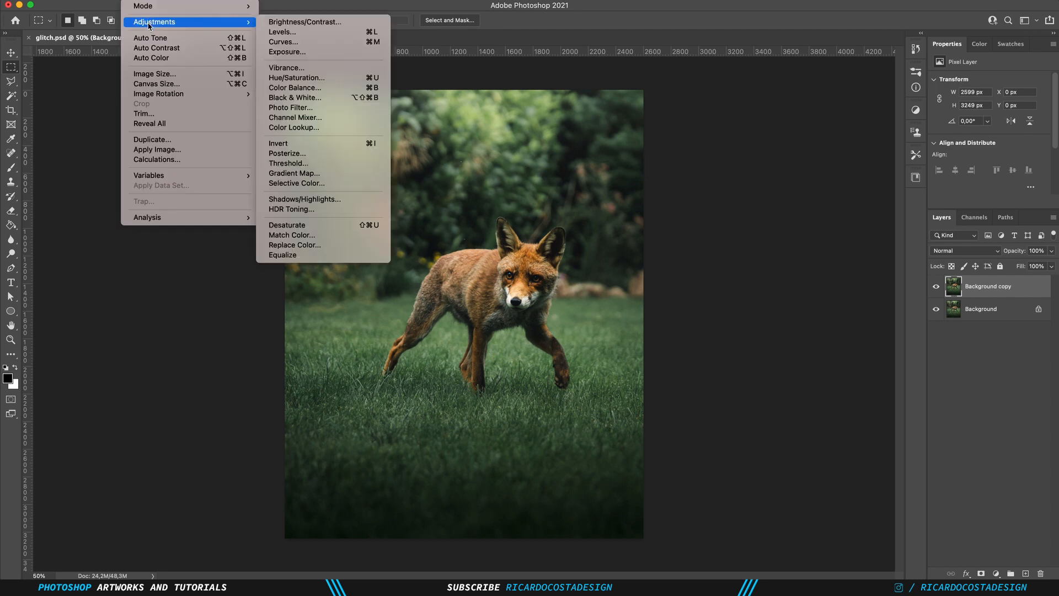
pyautogui.click(309, 98)
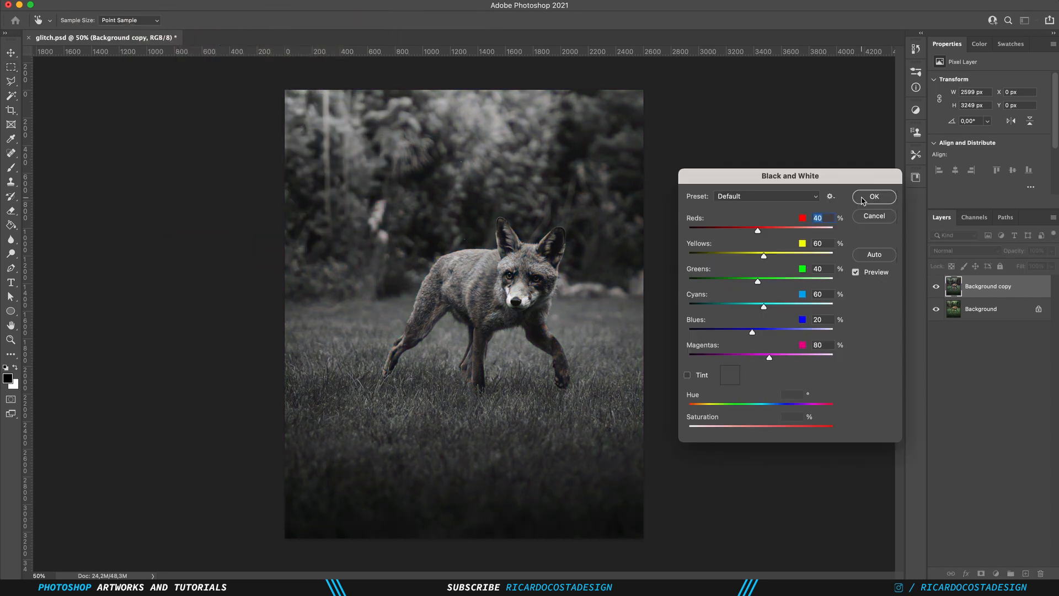
pyautogui.click(864, 201)
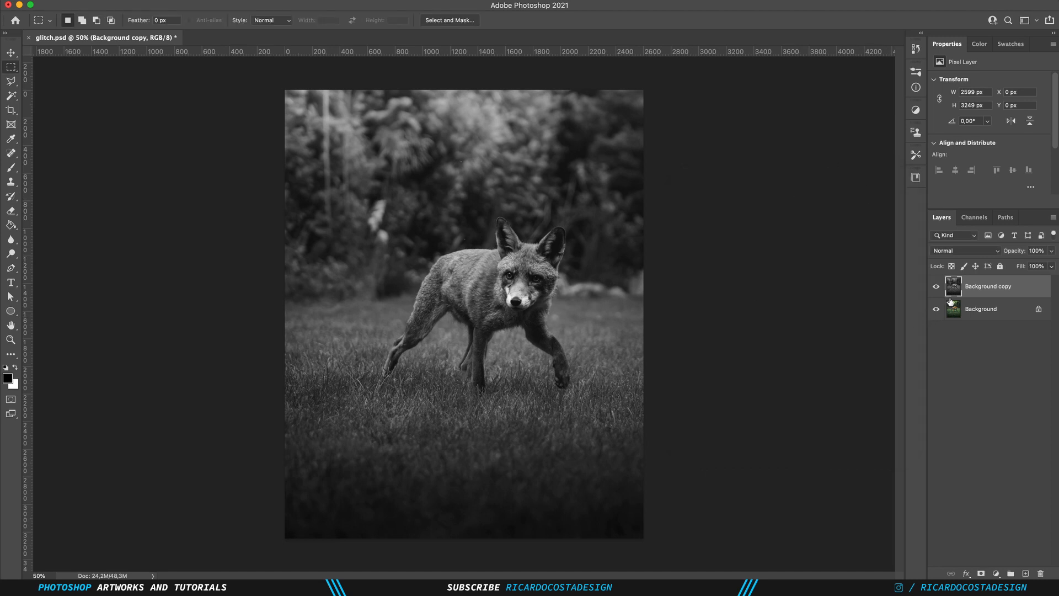
# Exclude the blue channel from the black-and-white layer's blending and rename the layer RG
pyautogui.doubleClick(1028, 290)
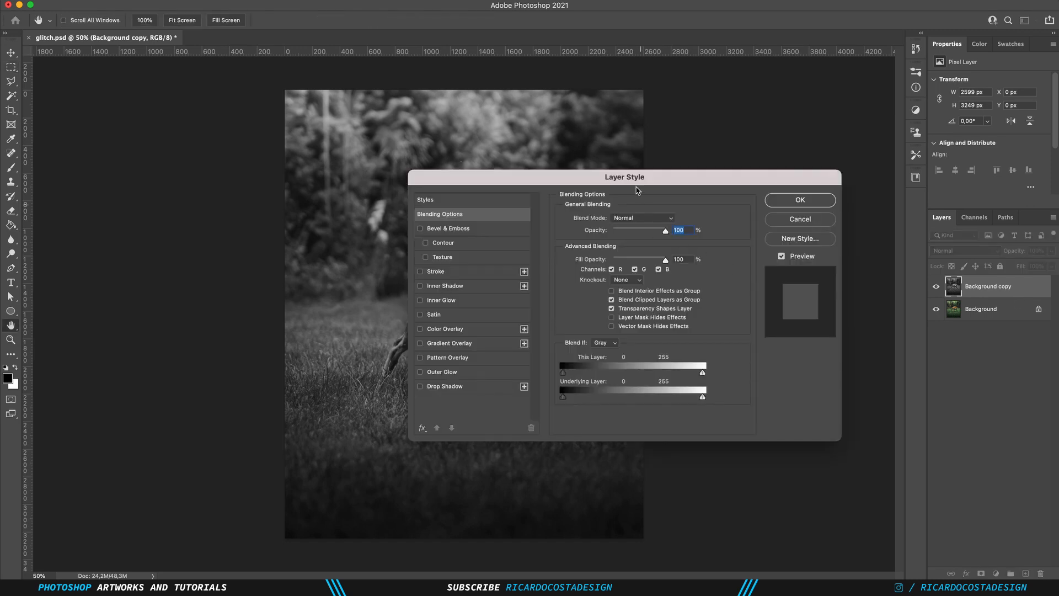
pyautogui.moveTo(638, 179); pyautogui.dragTo(677, 226)
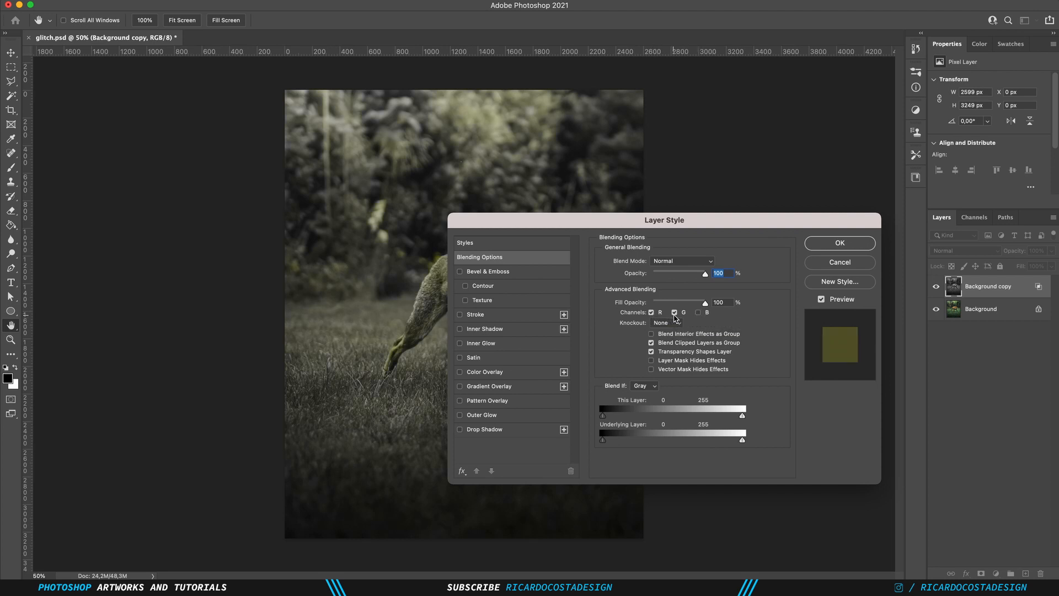
pyautogui.click(838, 245)
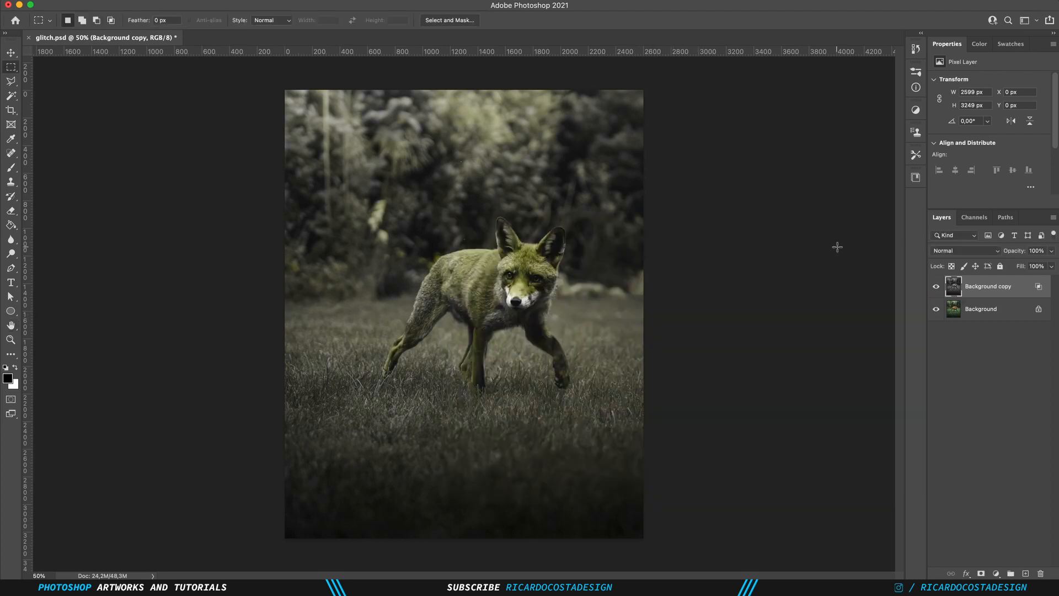
pyautogui.doubleClick(989, 286)
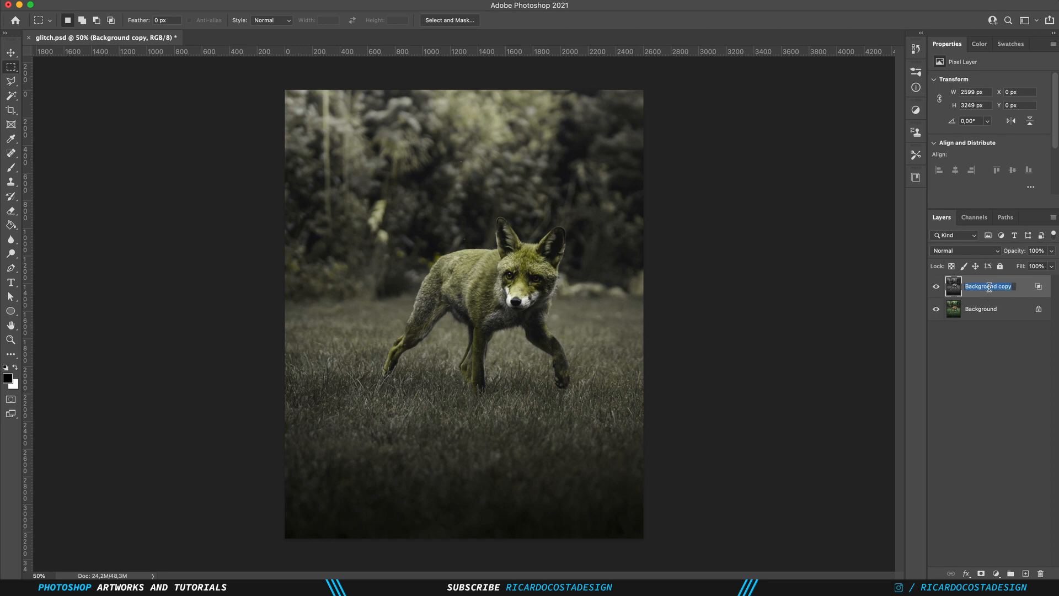
pyautogui.write('RG')
pyautogui.press('Return')
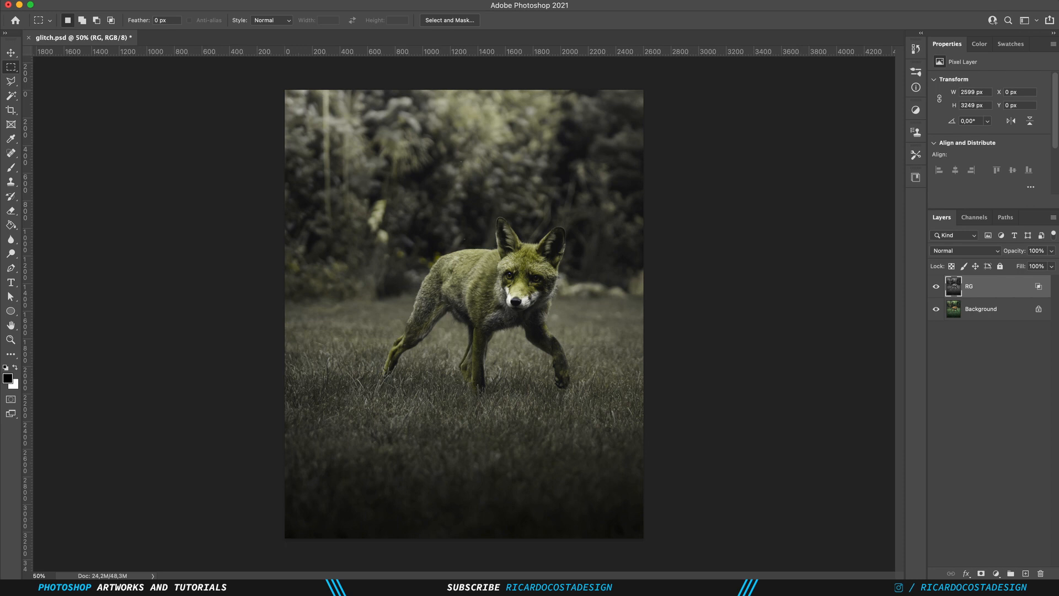
# Duplicate the RG layer, limit the copy's blending to the G and B channels, and rename it GB
pyautogui.press('super+j')
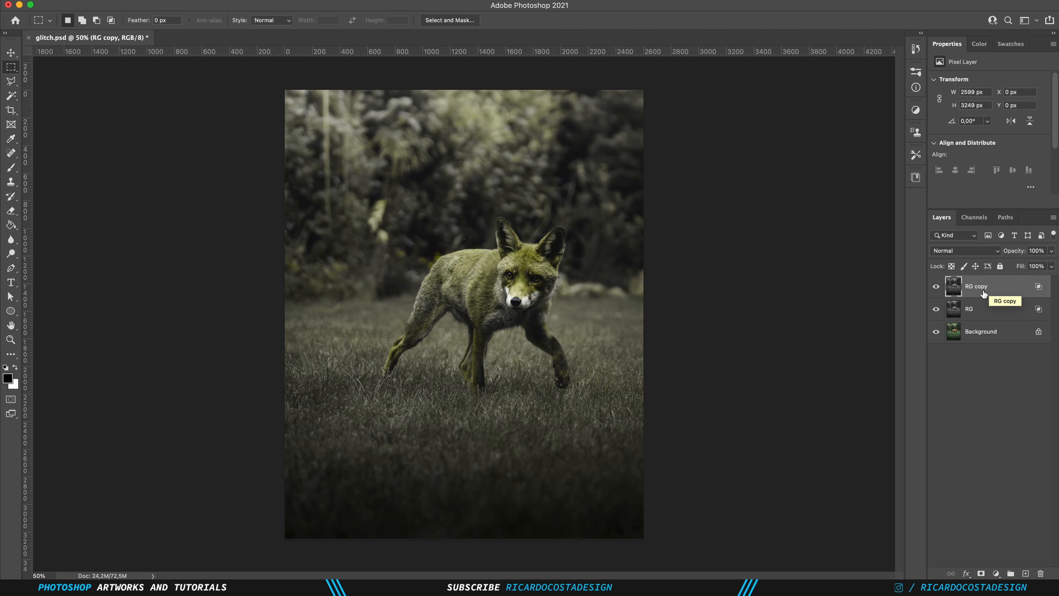
pyautogui.doubleClick(1039, 290)
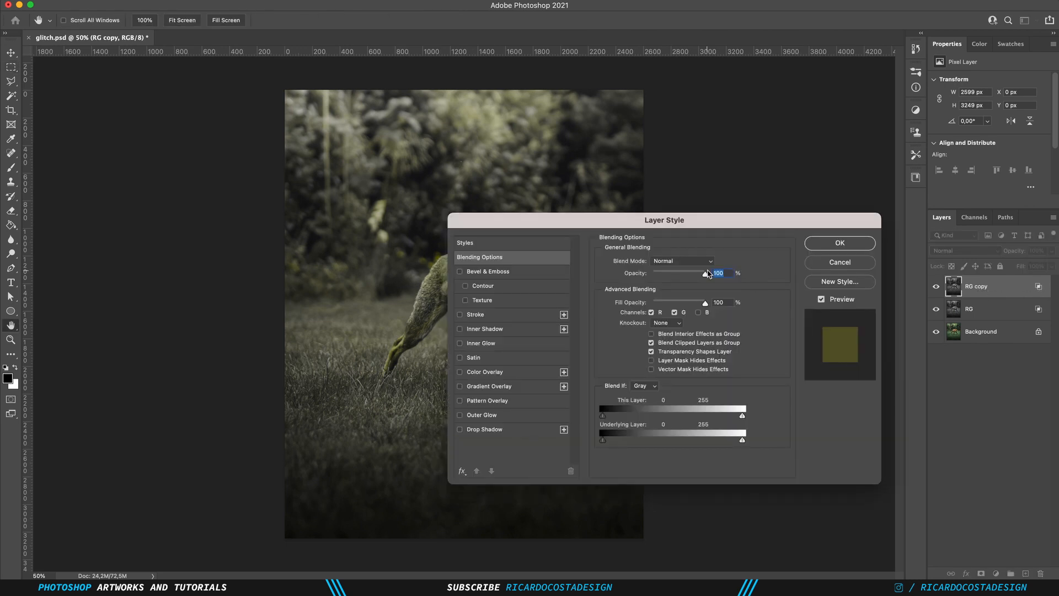
pyautogui.click(652, 313)
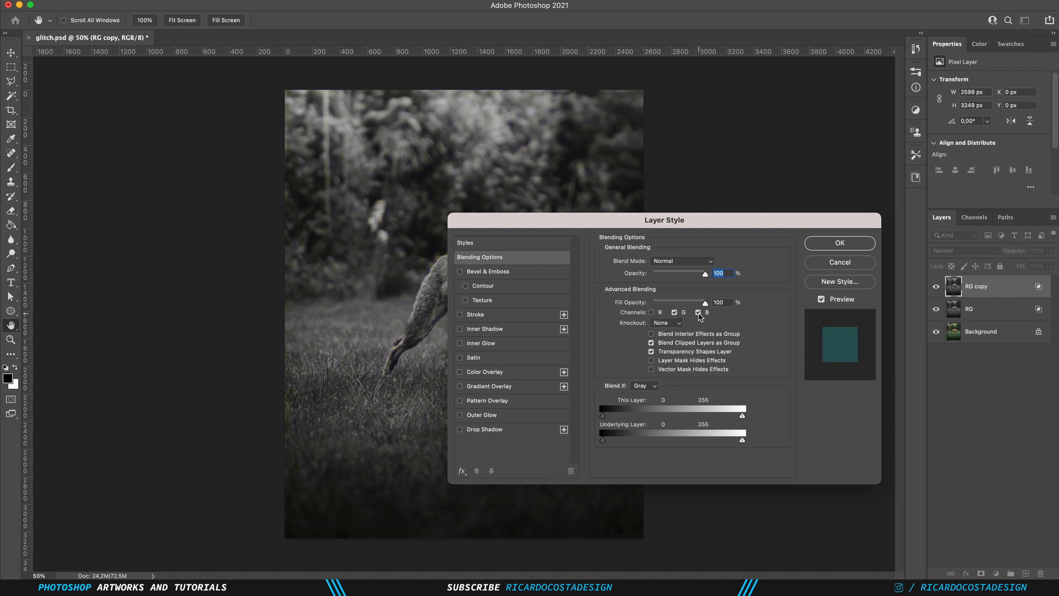
pyautogui.click(842, 246)
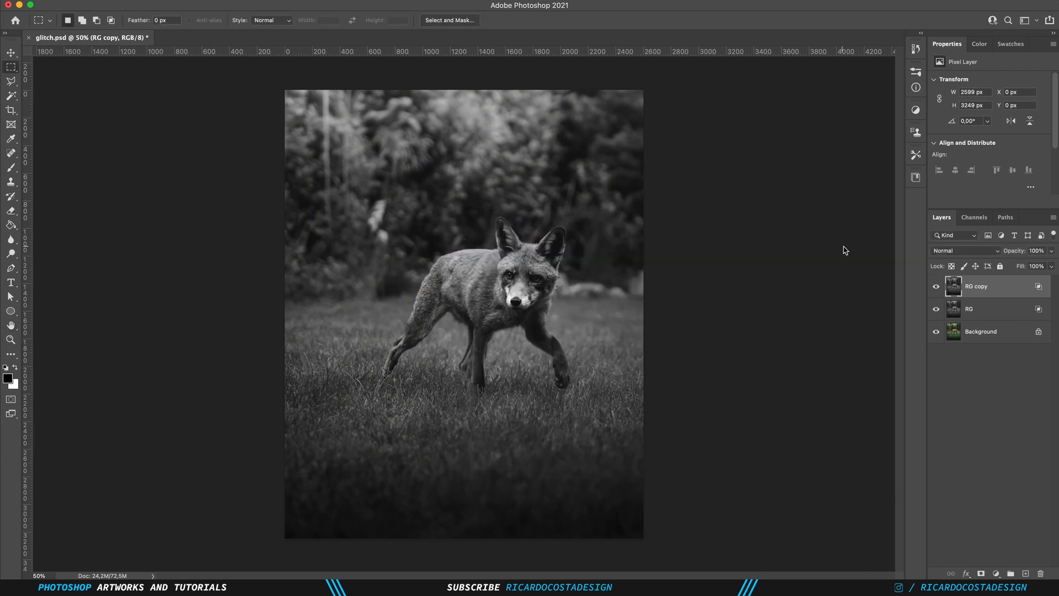
pyautogui.doubleClick(975, 288)
pyautogui.write('GB')
pyautogui.press('Return')
# Shift the GB layer horizontally about 32 px to the right to create a red and cyan colour offset
pyautogui.click(11, 53)
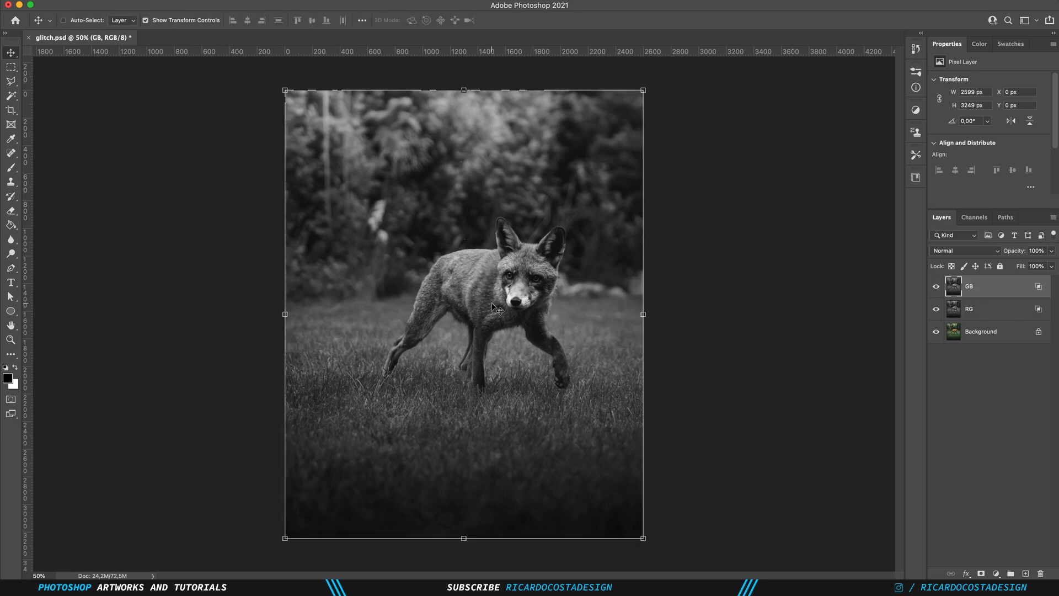
pyautogui.press('Left')
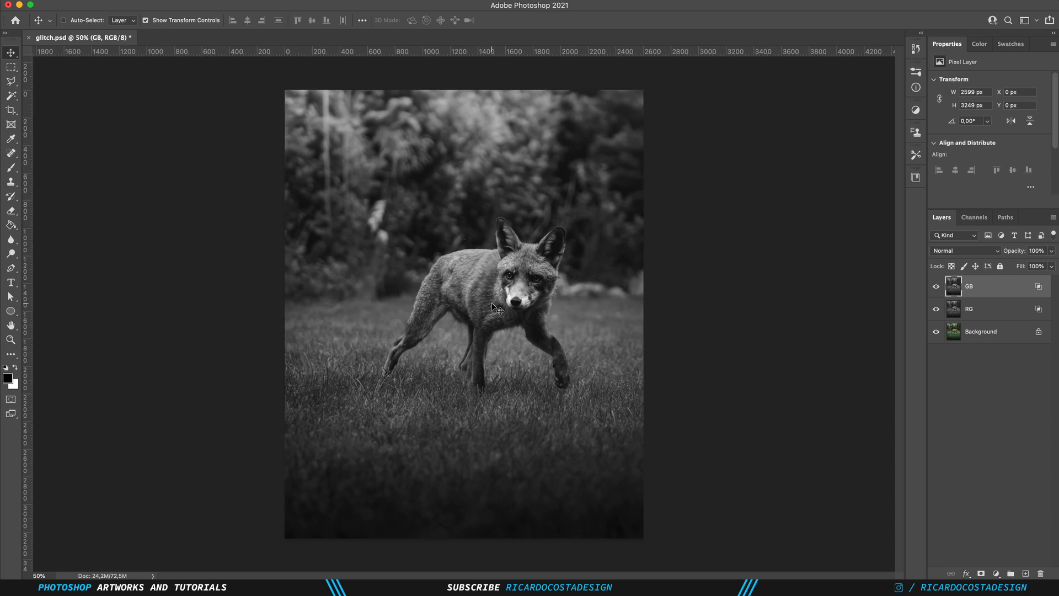
pyautogui.moveTo(491, 302); pyautogui.dragTo(501, 304)
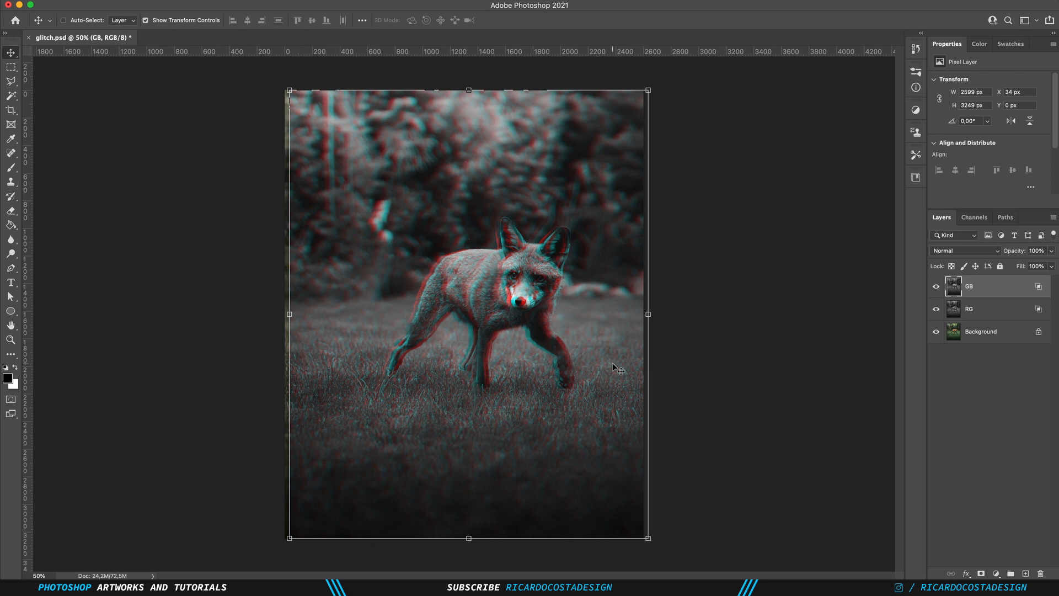
pyautogui.press('Left')
pyautogui.press('Left')
# Enlarge the GB and RG layers together to about 105.5% so they extend past the canvas edges
pyautogui.click(11, 67)
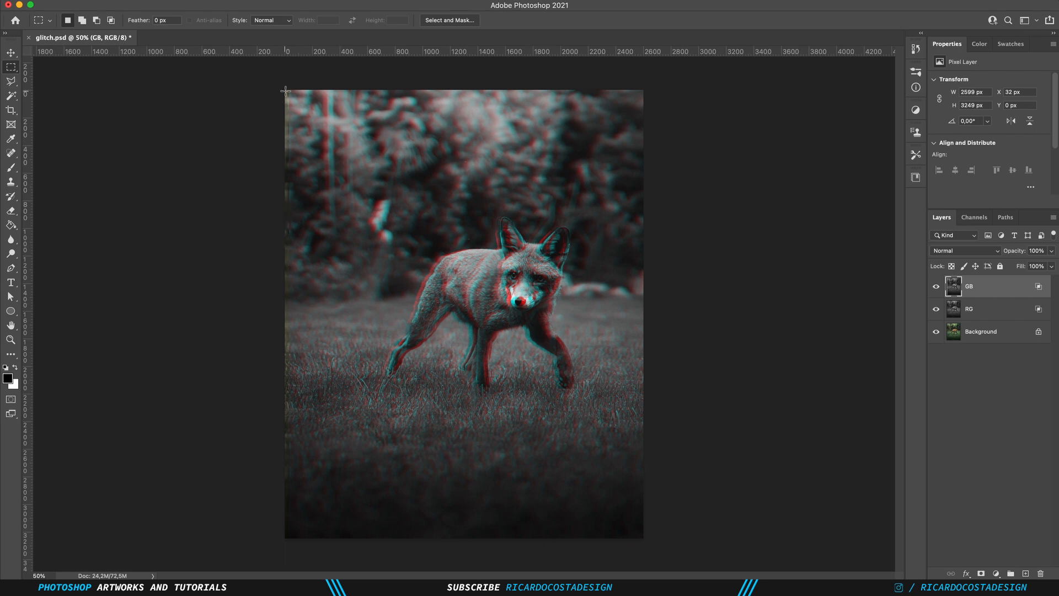
pyautogui.moveTo(285, 90); pyautogui.dragTo(286, 537)
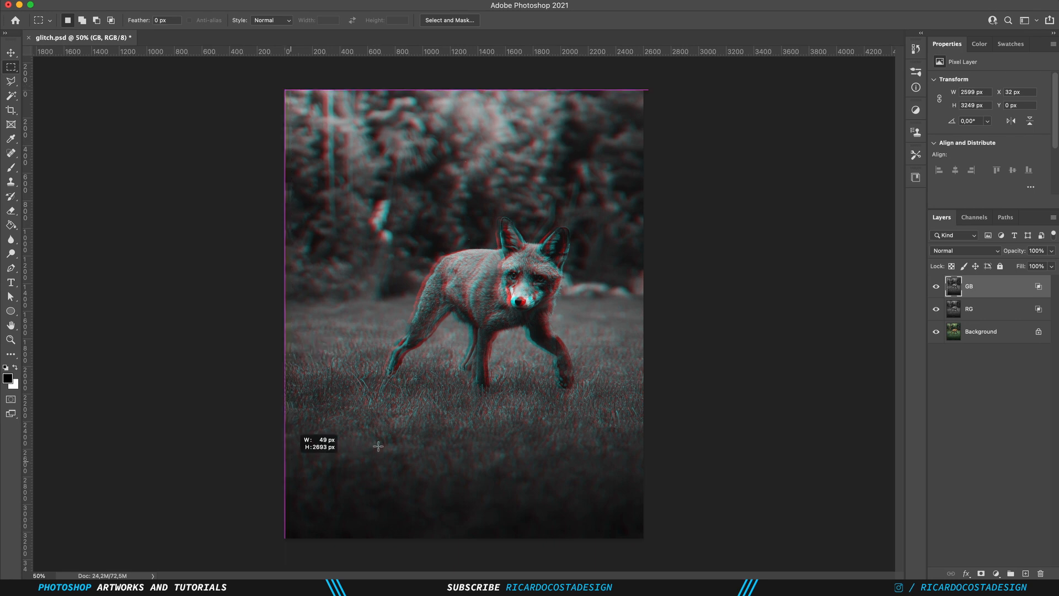
pyautogui.keyDown('shift'); pyautogui.click(977, 313); pyautogui.keyUp('shift')
pyautogui.click(11, 52)
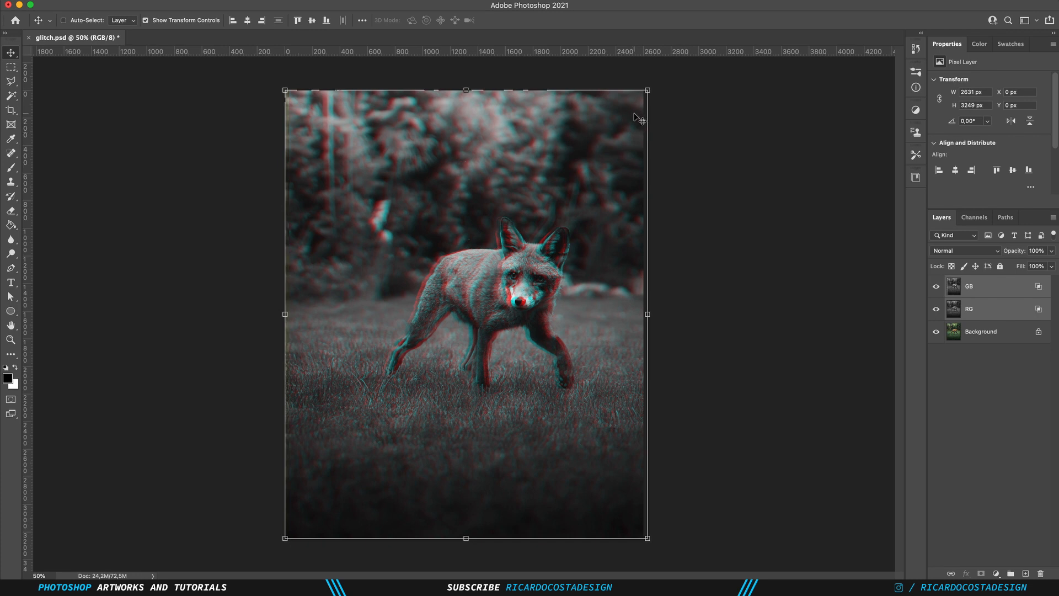
pyautogui.moveTo(645, 93); pyautogui.dragTo(658, 78)
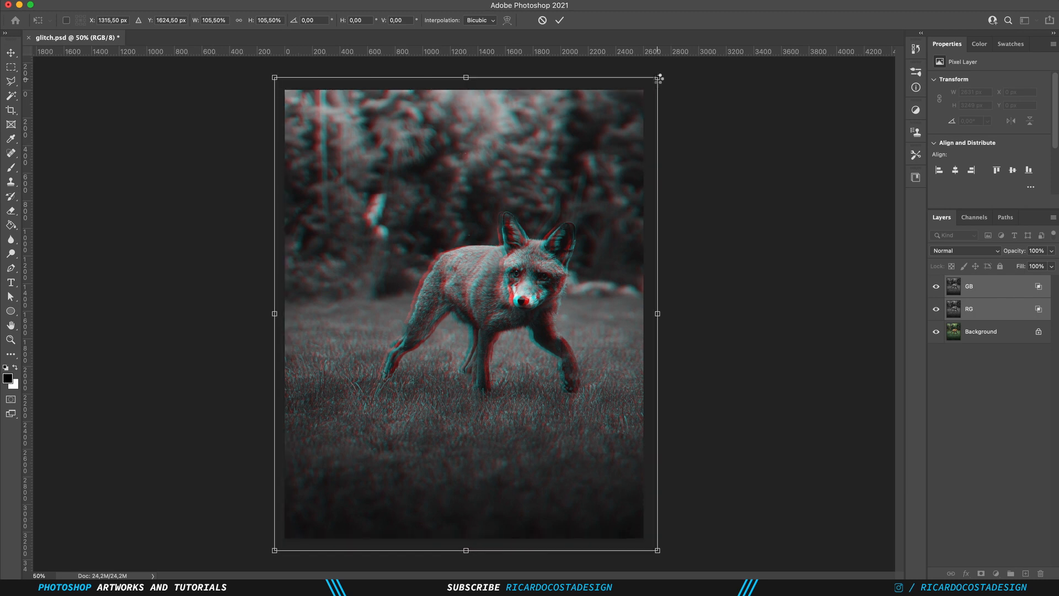
pyautogui.press('Return')
# Place the SCANLINE 3 image above the GB layer and scale it to about 5475 × 3285 px, covering the canvas
pyautogui.click(985, 292)
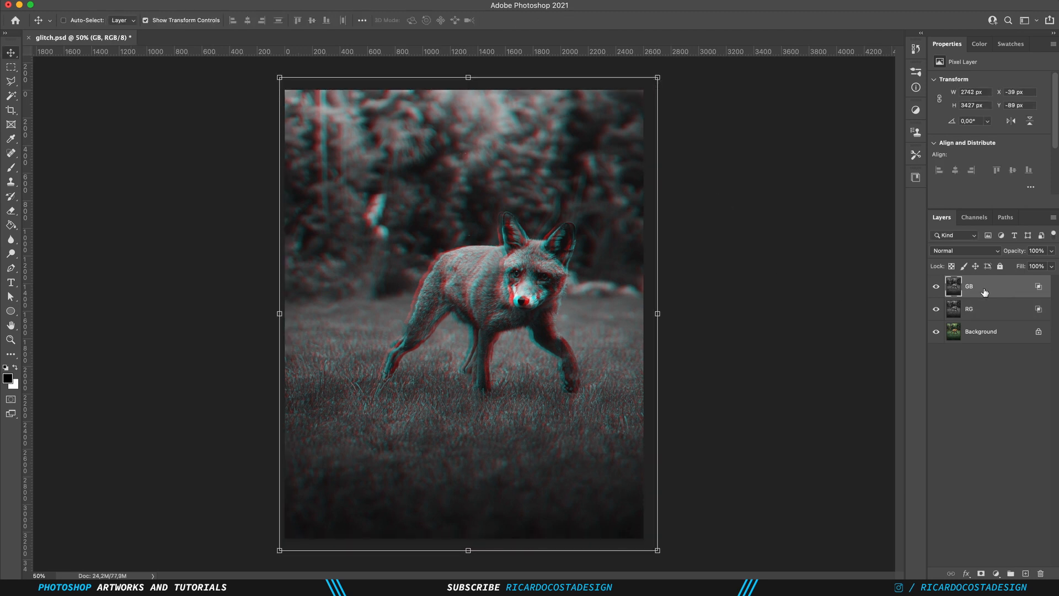
pyautogui.click(10, 67)
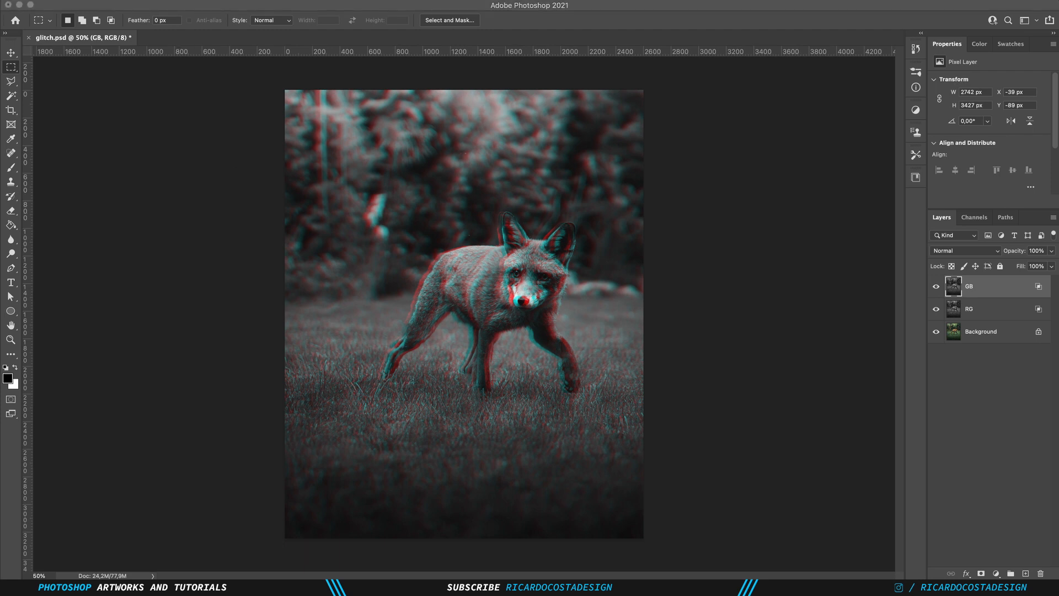
pyautogui.moveTo(1027, 199); pyautogui.dragTo(451, 246)
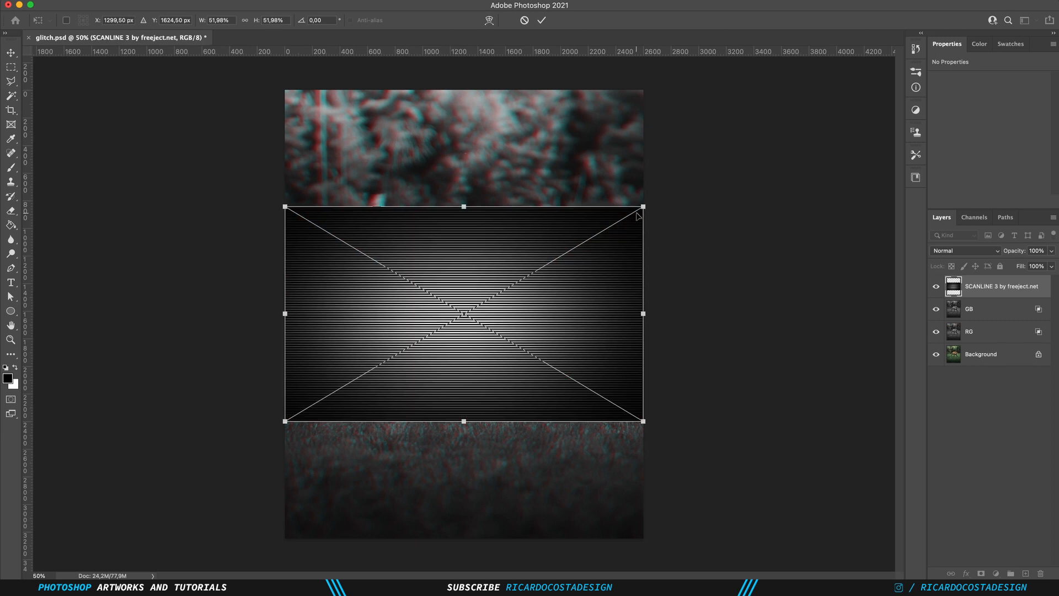
pyautogui.moveTo(641, 209); pyautogui.dragTo(835, 84)
pyautogui.press('Return')
pyautogui.press('m')
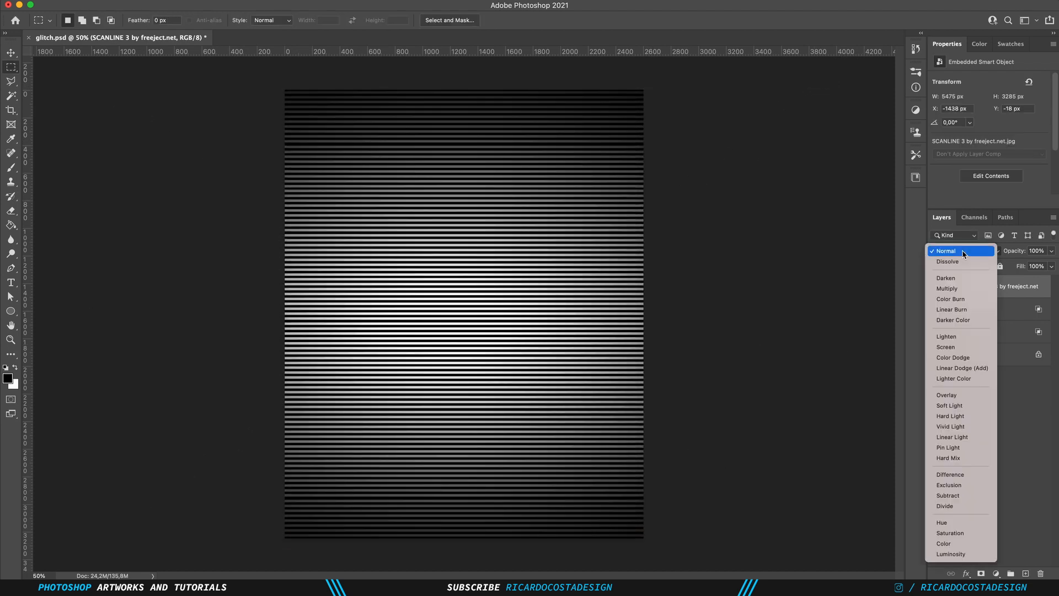
# Set the scanline layer's blend mode to Color Dodge and its opacity to 10%
pyautogui.click(964, 251)
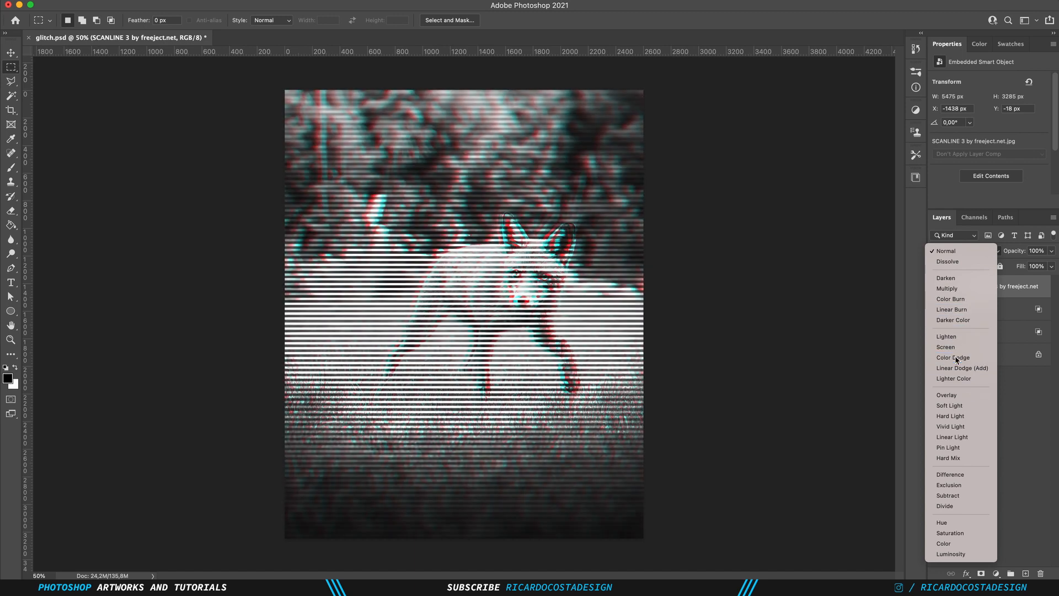
pyautogui.click(955, 359)
pyautogui.click(1051, 251)
pyautogui.moveTo(1046, 267); pyautogui.dragTo(1011, 267)
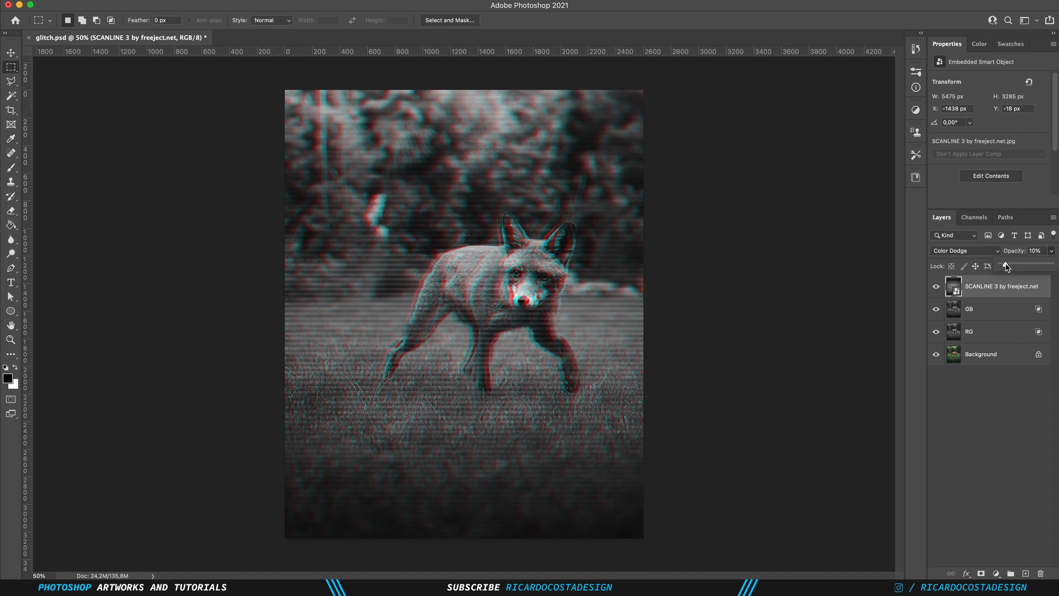
pyautogui.click(608, 333)
# Stamp all visible layers into a new top layer and hide the SCANLINE 3, GB, RG and Background layers
pyautogui.keyDown('shift'); pyautogui.click(988, 334); pyautogui.keyUp('shift')
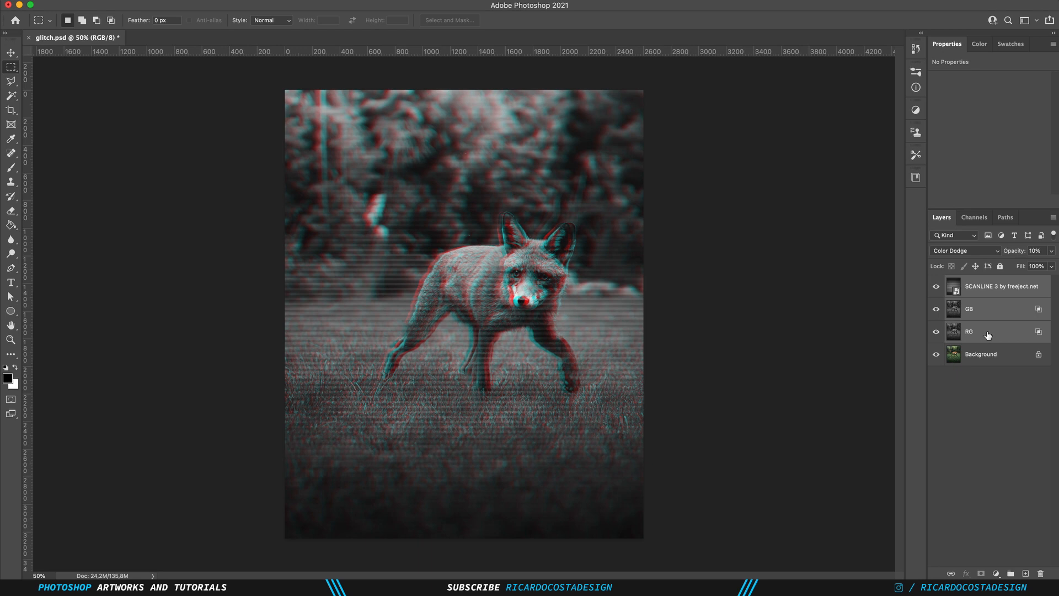
pyautogui.press('super+alt+shift+e')
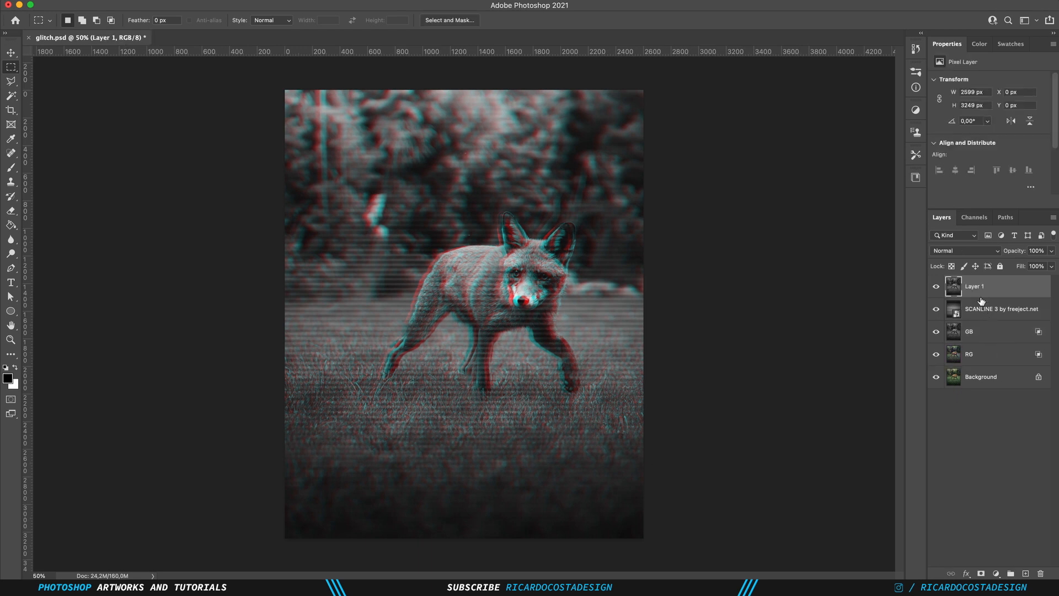
pyautogui.moveTo(936, 310); pyautogui.dragTo(935, 367)
pyautogui.click(936, 377)
pyautogui.click(937, 286)
pyautogui.click(937, 286)
pyautogui.click(936, 286)
pyautogui.click(936, 286)
# Select eight thin horizontal strips across the fox's ears, face, legs and back, each about 200–300 px wide and 20–28 px high
pyautogui.rightClick(12, 69)
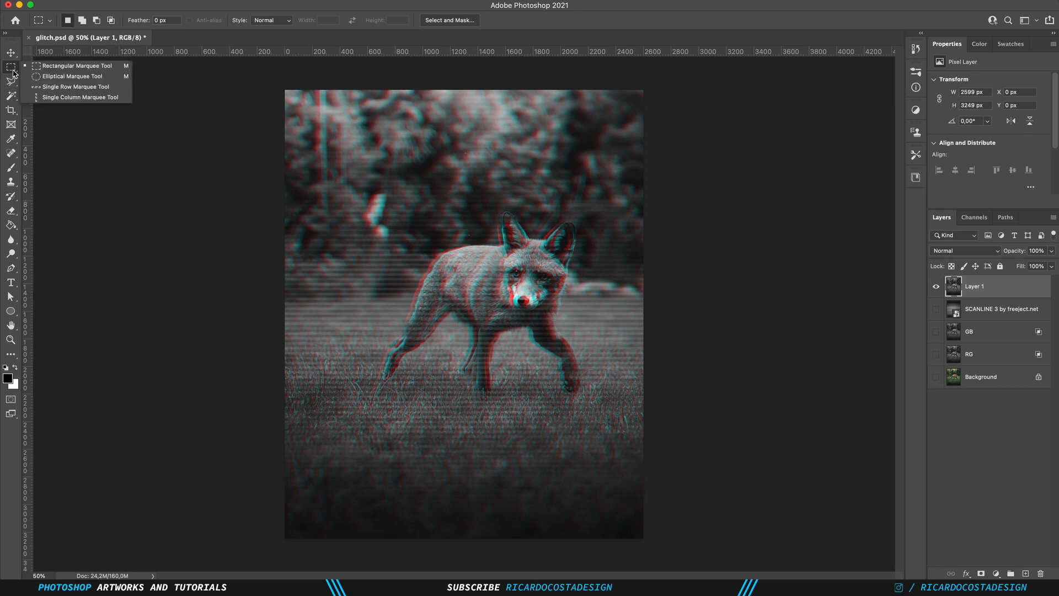
pyautogui.click(55, 66)
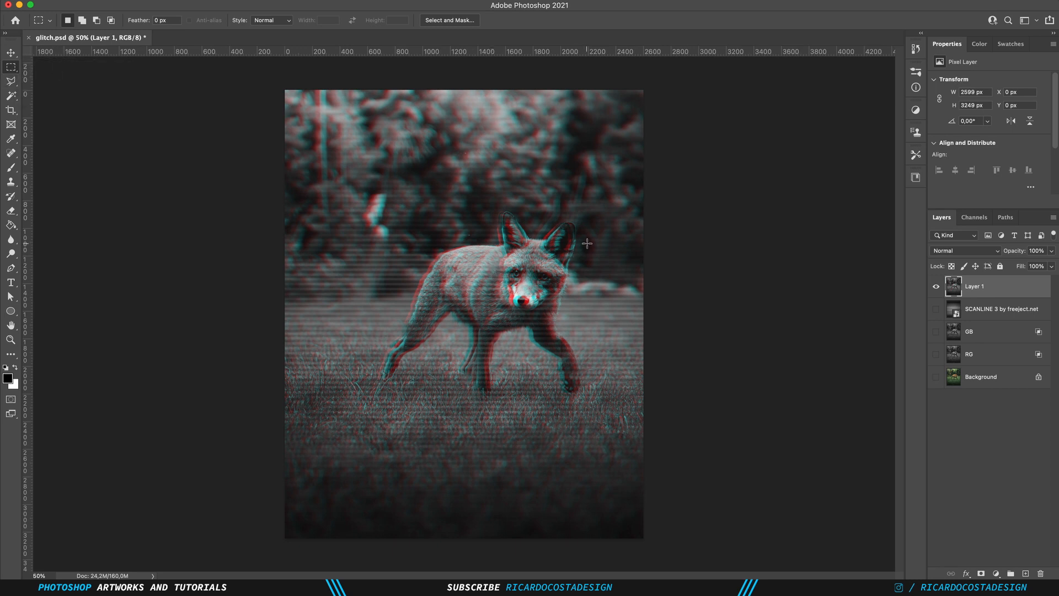
pyautogui.moveTo(588, 242); pyautogui.dragTo(558, 245)
pyautogui.click(83, 21)
pyautogui.moveTo(574, 243); pyautogui.dragTo(544, 293)
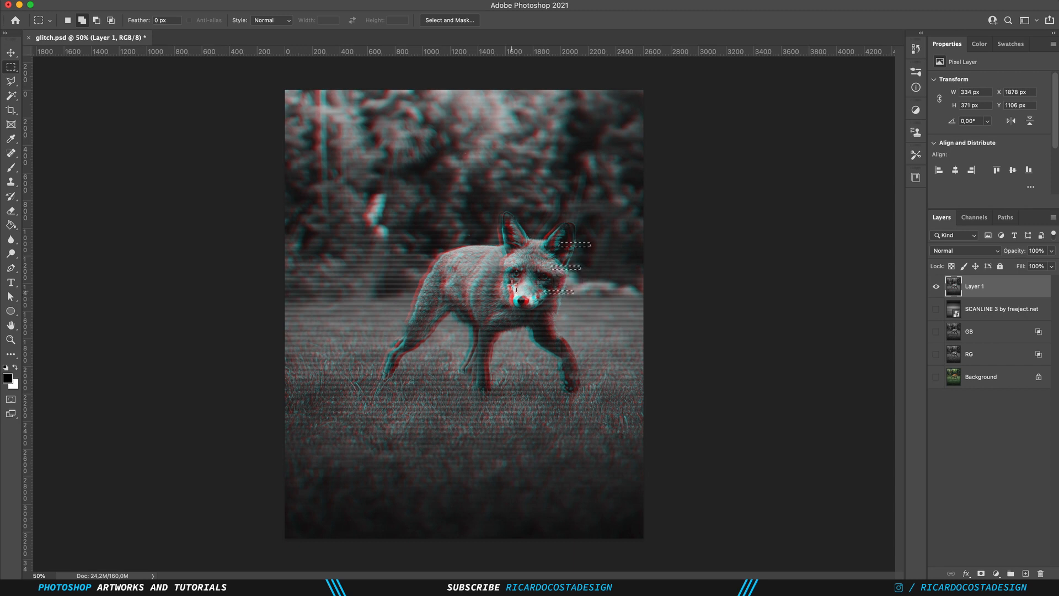
pyautogui.moveTo(512, 223); pyautogui.dragTo(541, 227)
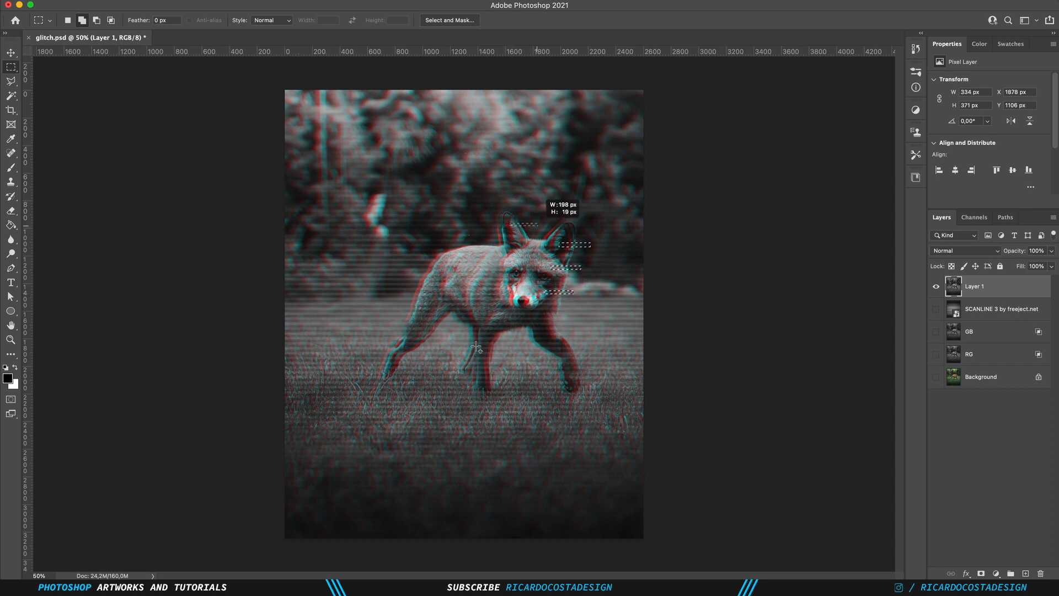
pyautogui.moveTo(477, 343); pyautogui.dragTo(513, 346)
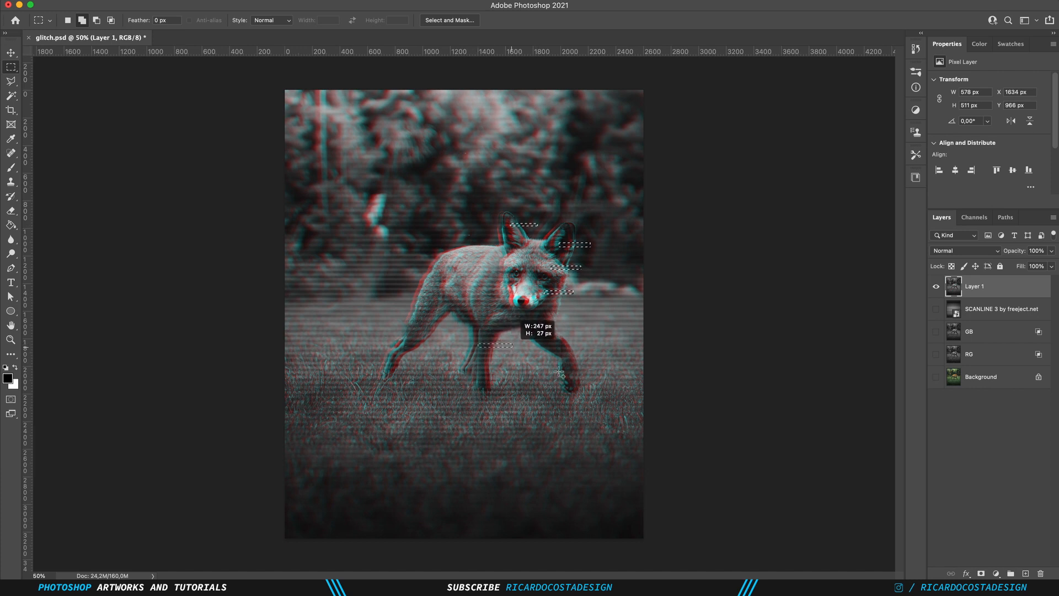
pyautogui.moveTo(607, 356); pyautogui.dragTo(564, 360)
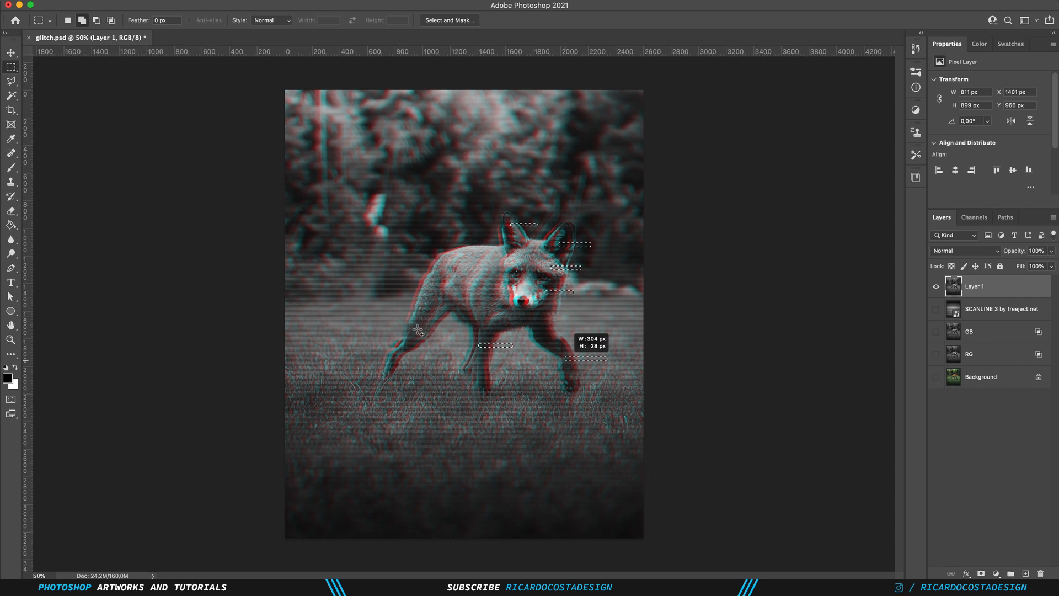
pyautogui.moveTo(388, 327); pyautogui.dragTo(421, 329)
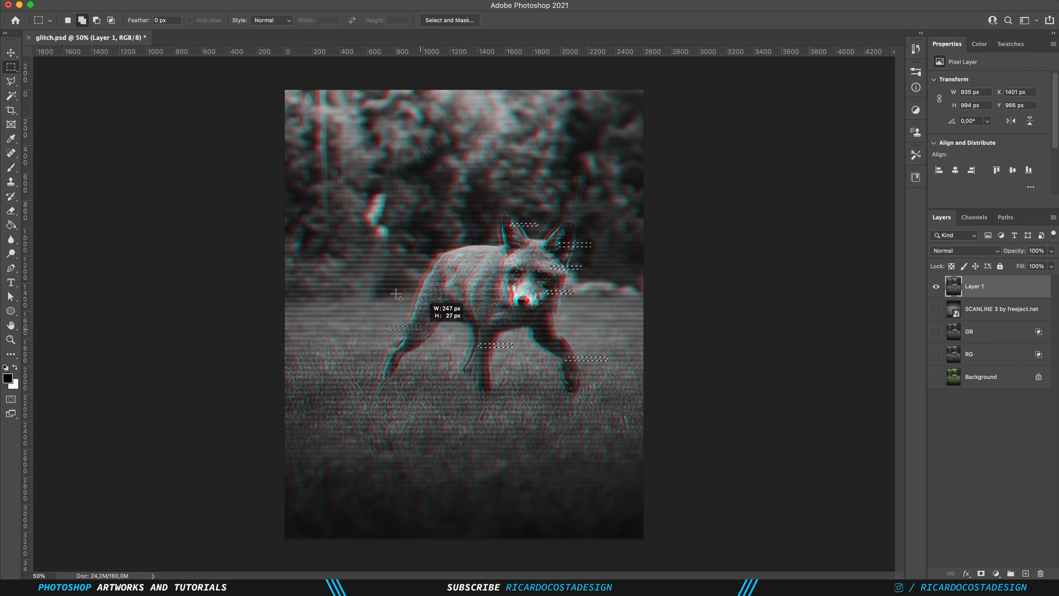
pyautogui.moveTo(412, 270); pyautogui.dragTo(448, 274)
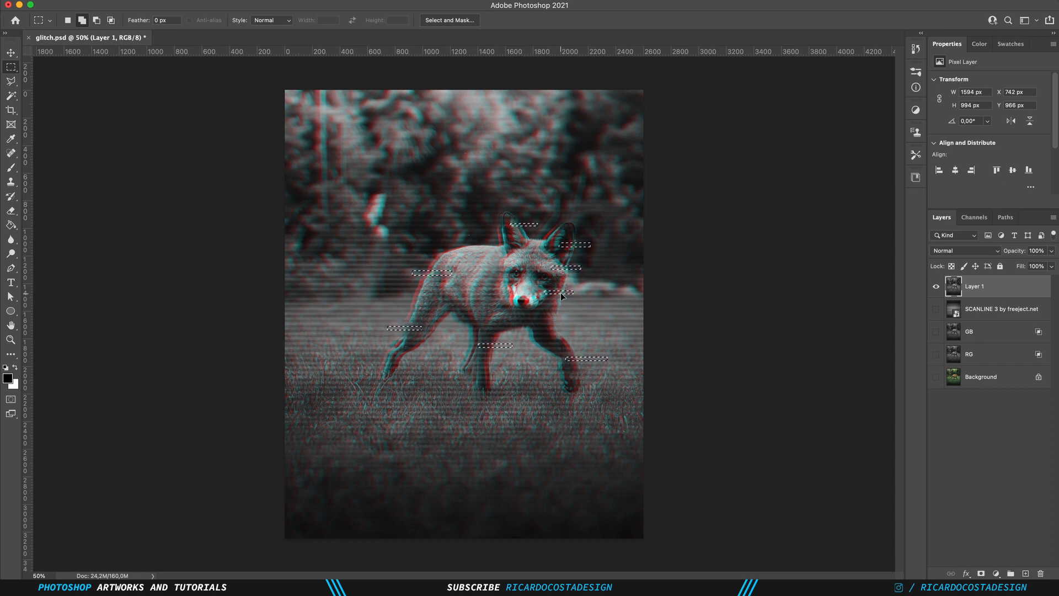
# Copy the selected strips to a new layer and shift them about 41 px to the right
pyautogui.press('super+j')
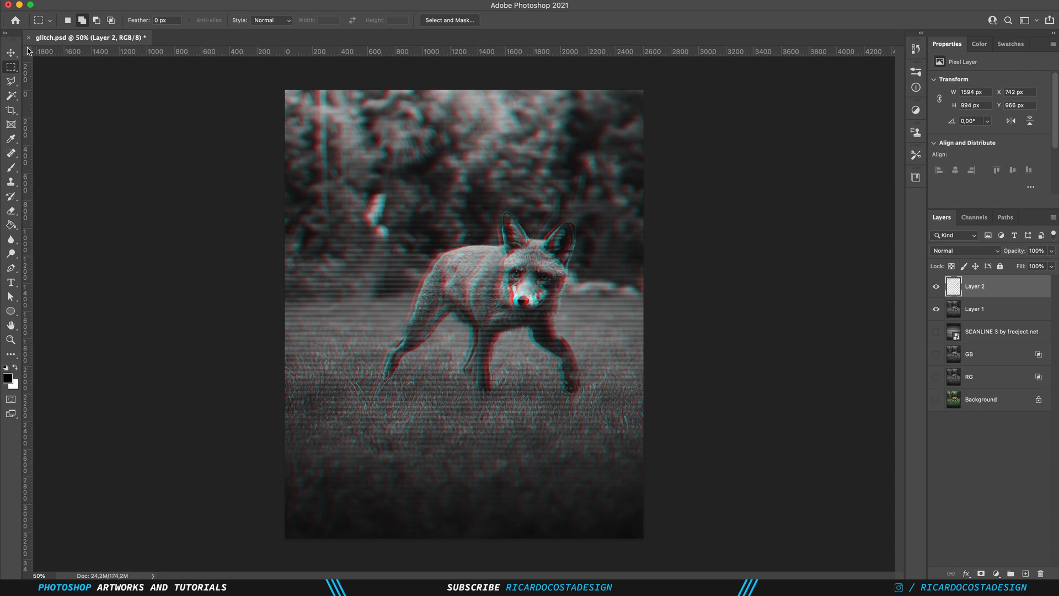
pyautogui.click(10, 53)
pyautogui.moveTo(516, 282); pyautogui.dragTo(526, 284)
pyautogui.moveTo(524, 283); pyautogui.dragTo(518, 286)
pyautogui.press('Right')
pyautogui.press('Right')
pyautogui.press('Right')
pyautogui.press('Right')
pyautogui.press('Right')
pyautogui.press('Right')
pyautogui.press('Right')
pyautogui.press('Right')
pyautogui.press('Right')
pyautogui.press('Right')
pyautogui.press('Right')
pyautogui.press('Right')
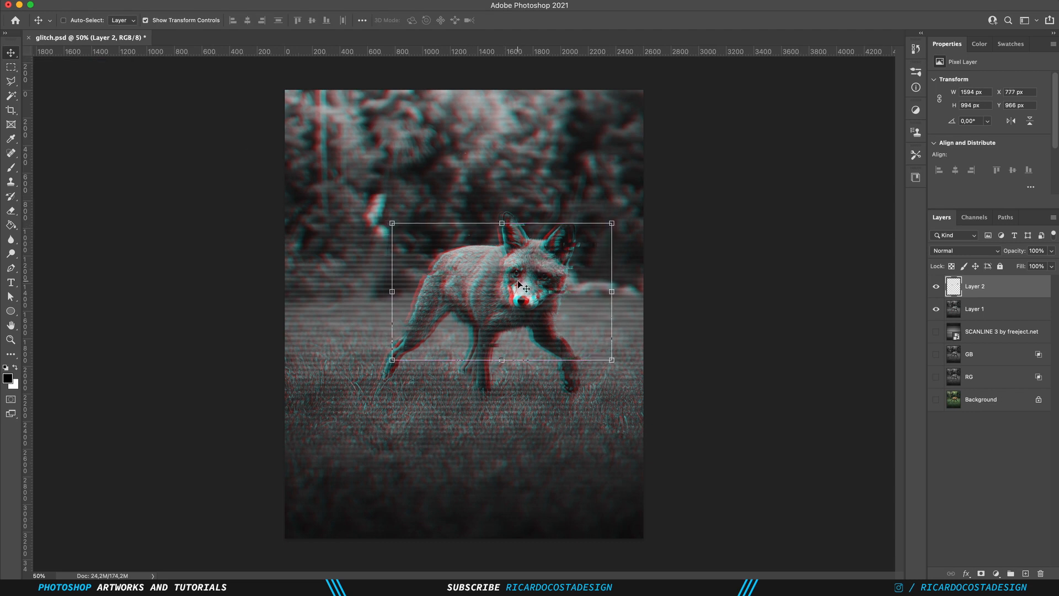
pyautogui.press('Left')
pyautogui.press('Left')
pyautogui.press('Left')
pyautogui.press('Left')
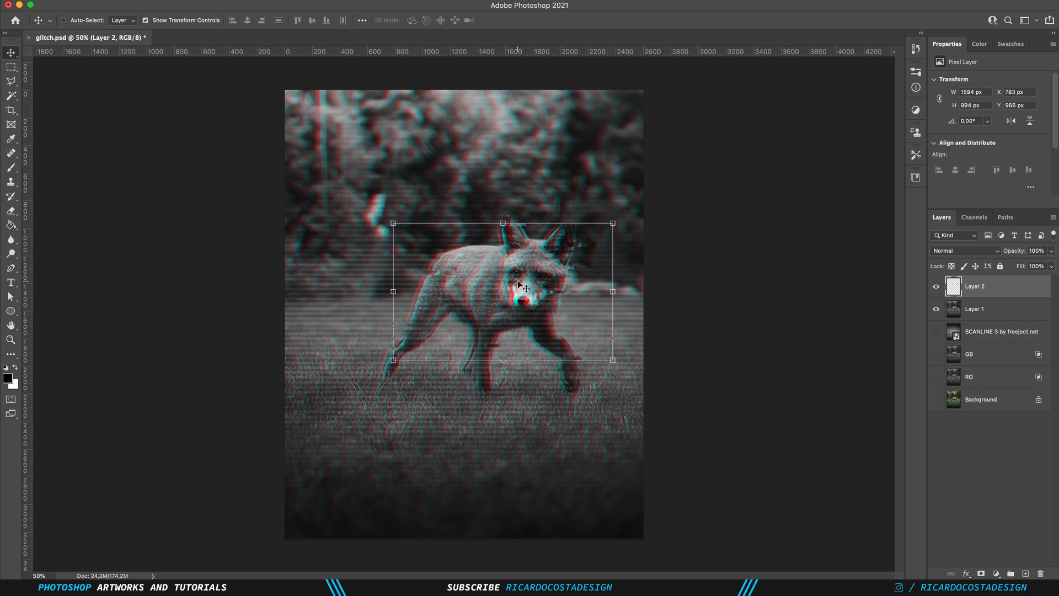
pyautogui.press('Left')
pyautogui.press('Left')
# Select nine more thin horizontal strips between the earlier ones, across the fox's ears, face, back, rump, chest and legs
pyautogui.click(11, 67)
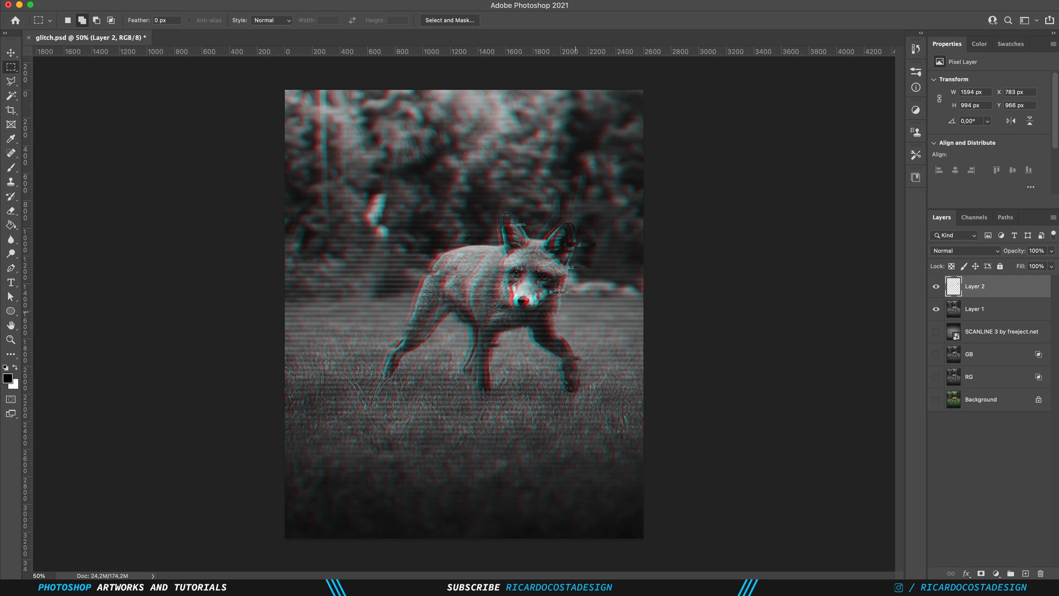
pyautogui.moveTo(488, 234); pyautogui.dragTo(513, 234)
pyautogui.moveTo(428, 252); pyautogui.dragTo(469, 253)
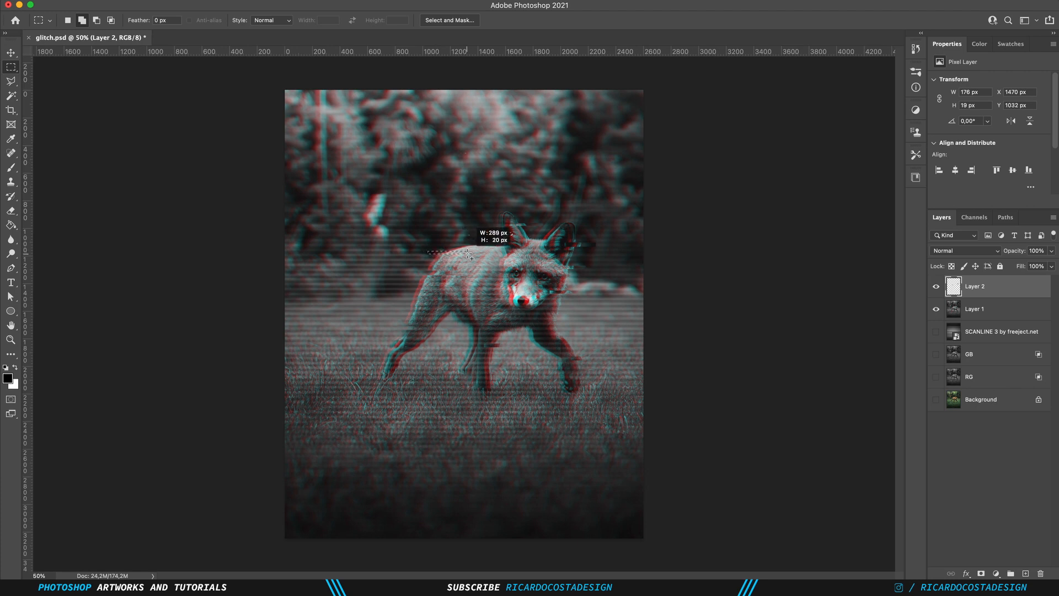
pyautogui.moveTo(402, 298); pyautogui.dragTo(434, 301)
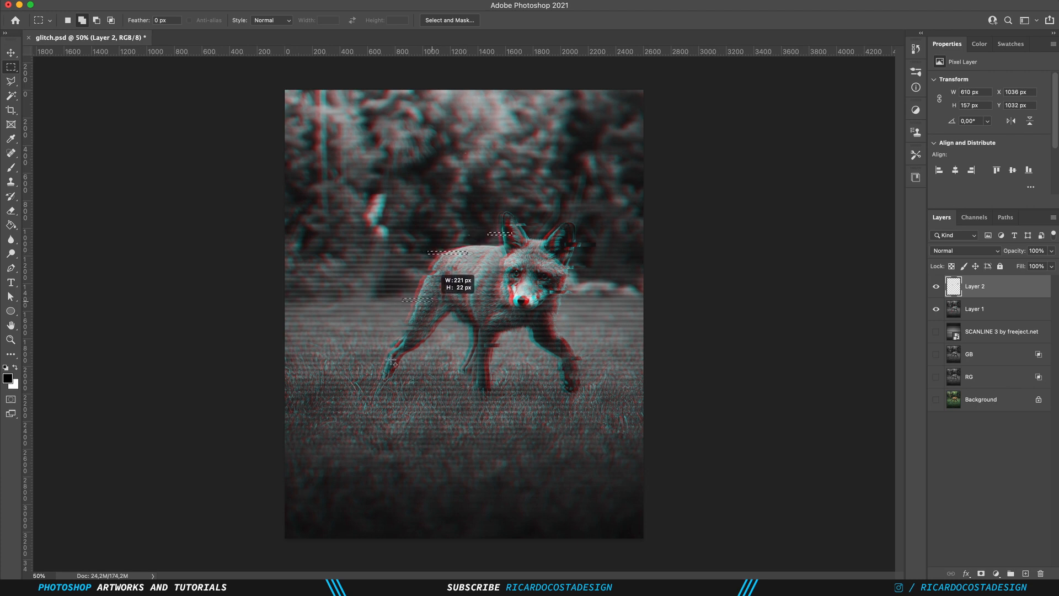
pyautogui.moveTo(363, 358)
pyautogui.mouseDown()
pyautogui.moveTo(484, 360)
pyautogui.moveTo(597, 345)
pyautogui.moveTo(537, 315)
pyautogui.mouseUp()
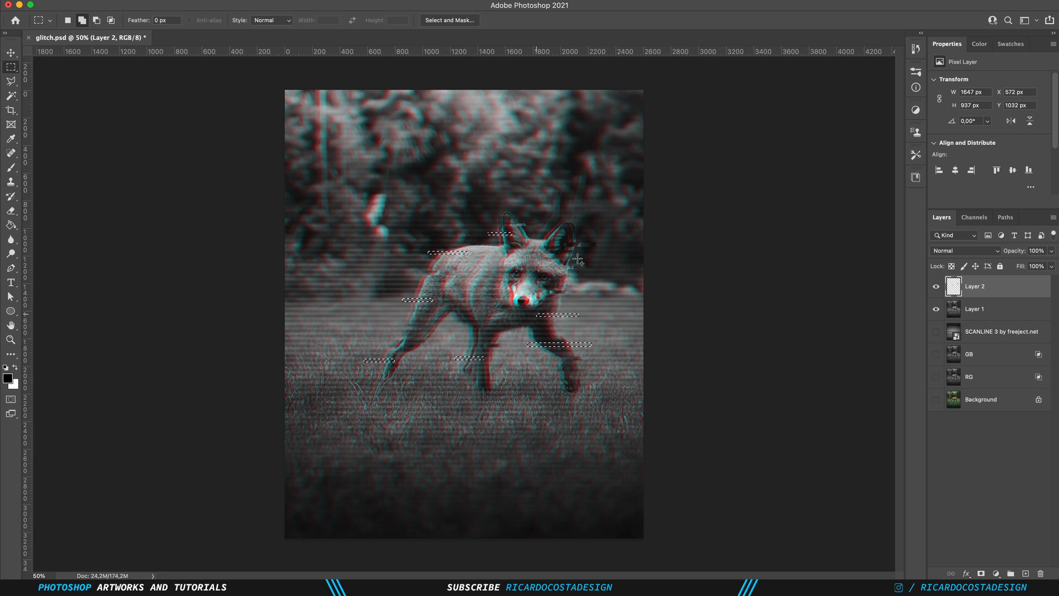
pyautogui.moveTo(573, 257); pyautogui.dragTo(538, 306)
# Copy the selected strips from Layer 1 to a new layer and shift them about 56 px to the left
pyautogui.hotkey('alt', '[')
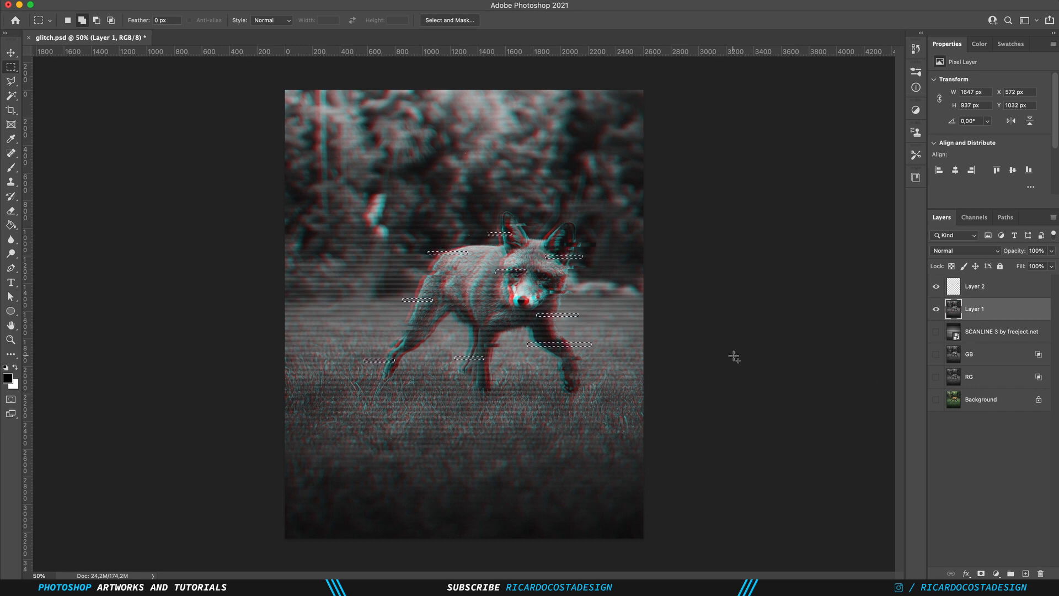
pyautogui.hotkey('ctrl', 'j')
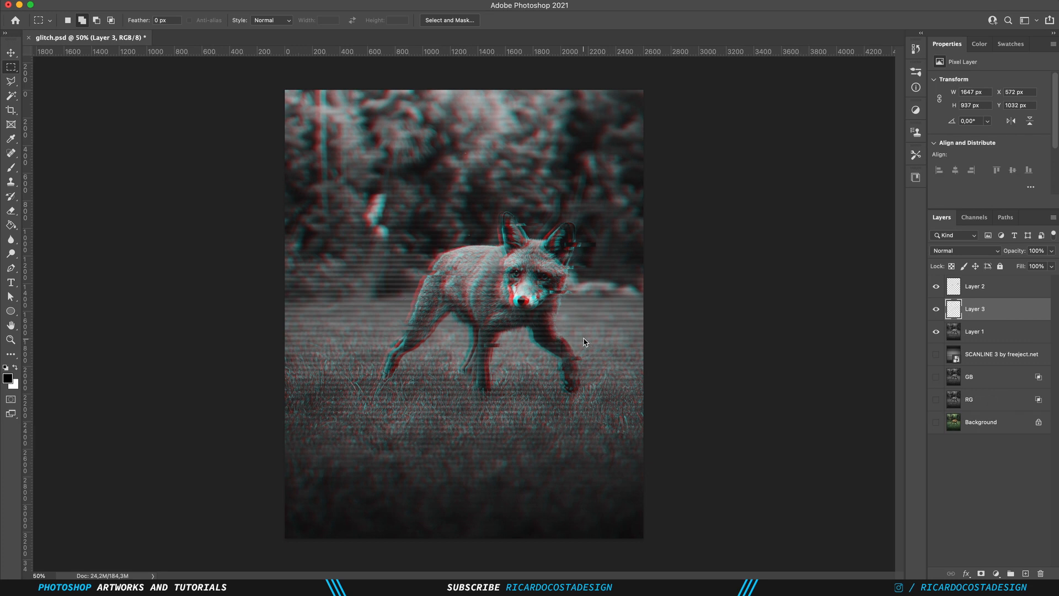
pyautogui.click(11, 52)
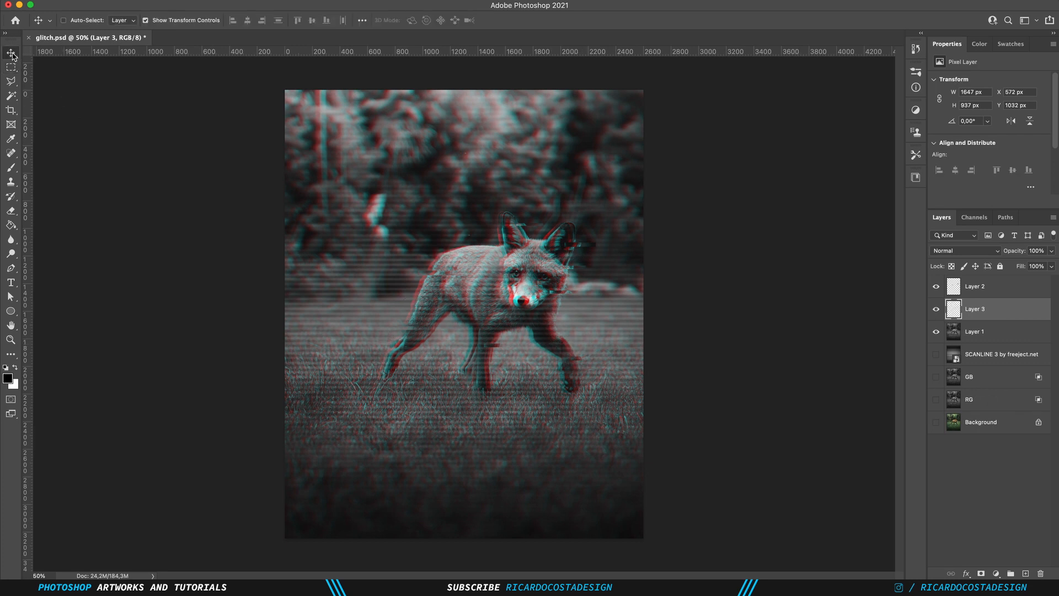
pyautogui.moveTo(461, 307); pyautogui.dragTo(459, 311)
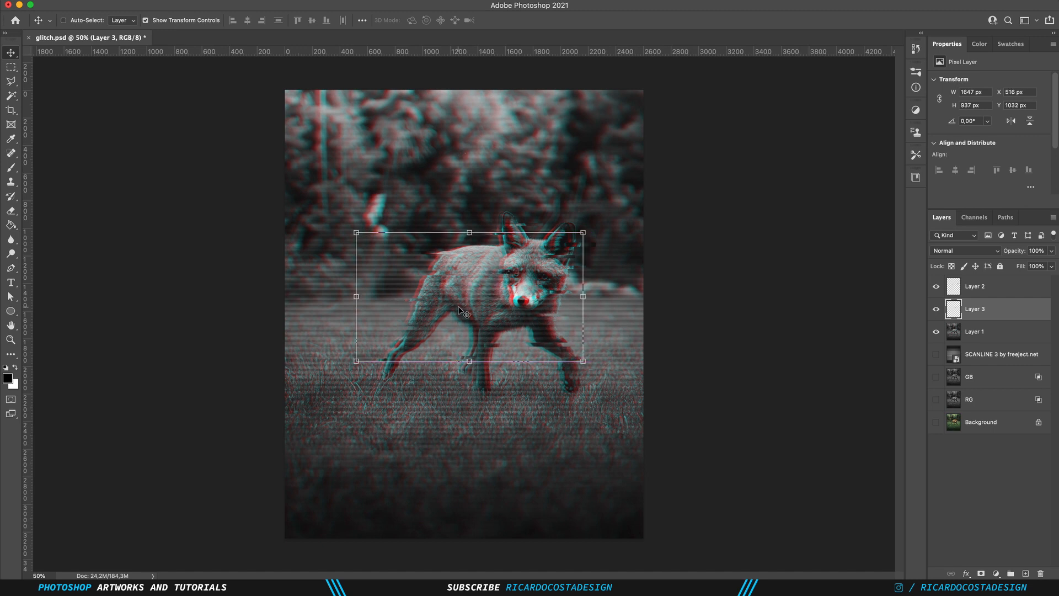
pyautogui.click(11, 67)
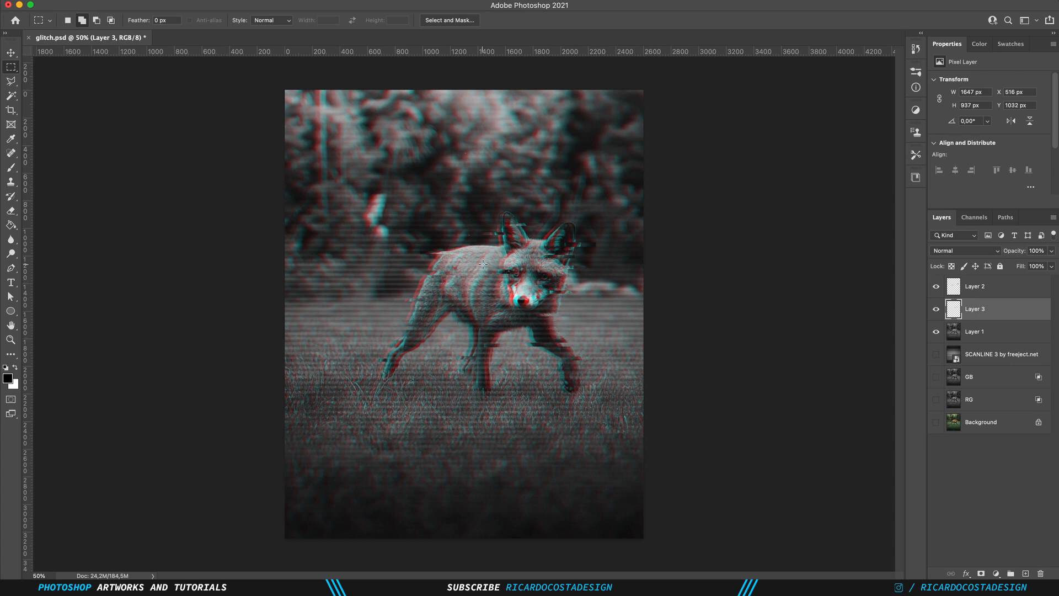
pyautogui.moveTo(479, 263); pyautogui.dragTo(530, 281)
pyautogui.click(67, 20)
pyautogui.click(527, 461)
# Add a black-to-transparent gradient fill layer above Layer 2 with Radial style and Reverse enabled, darkening the image's edges
pyautogui.click(990, 288)
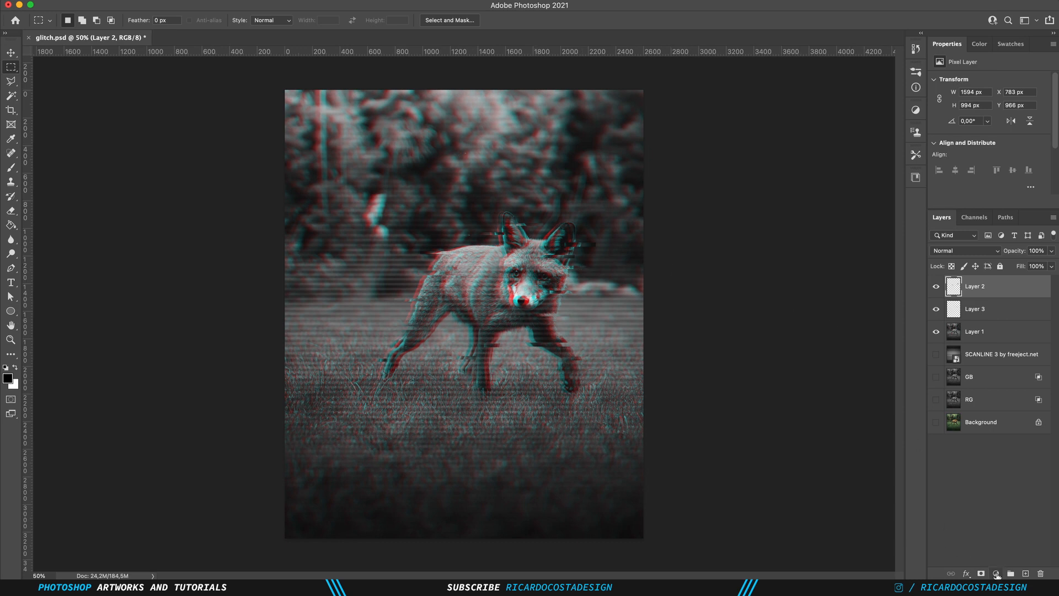
pyautogui.click(996, 574)
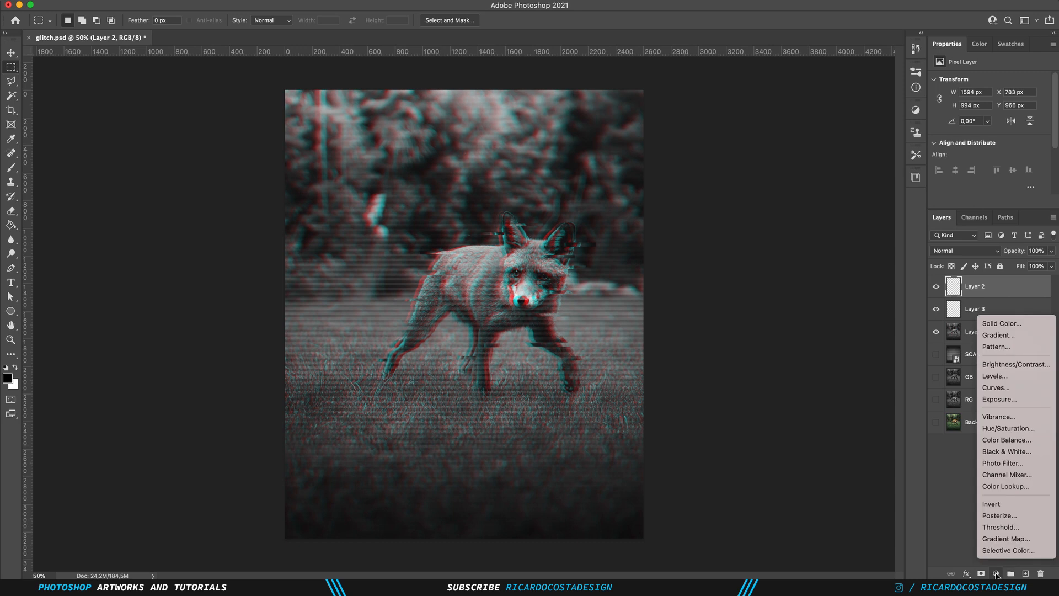
pyautogui.click(998, 335)
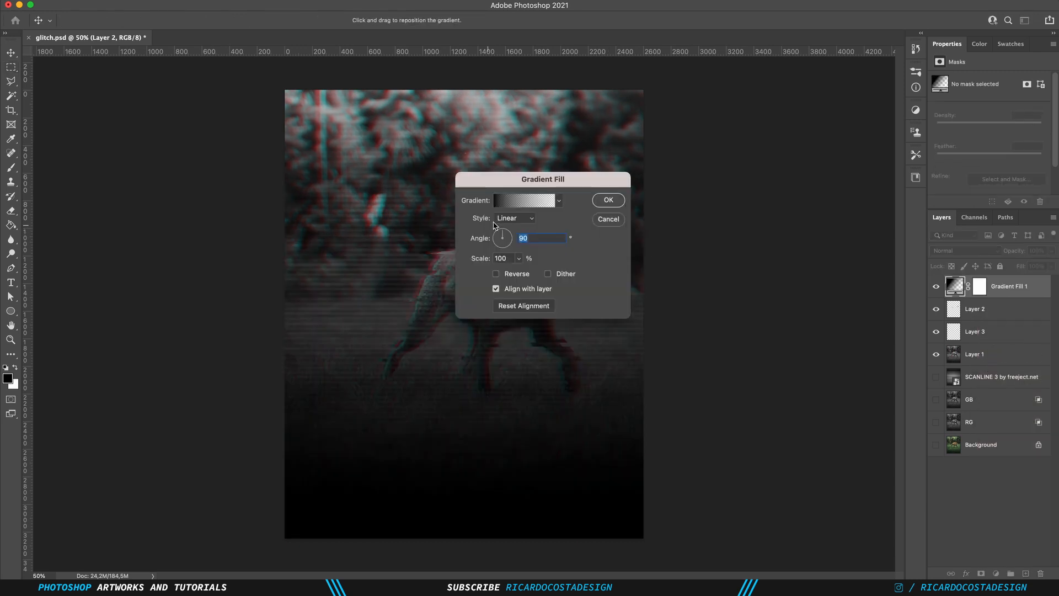
pyautogui.click(513, 219)
pyautogui.click(510, 229)
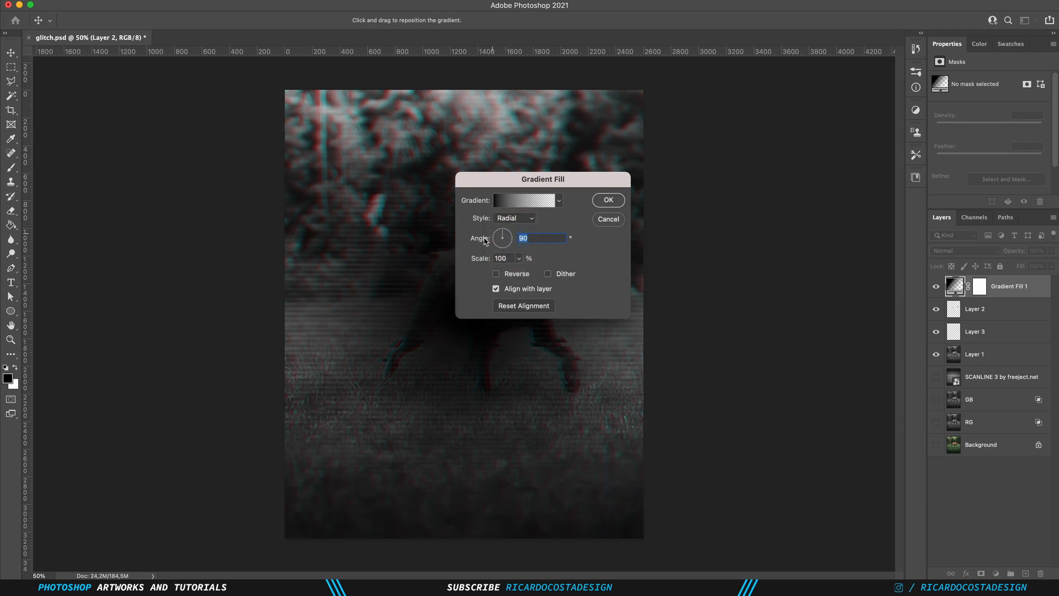
pyautogui.moveTo(527, 182); pyautogui.dragTo(738, 196)
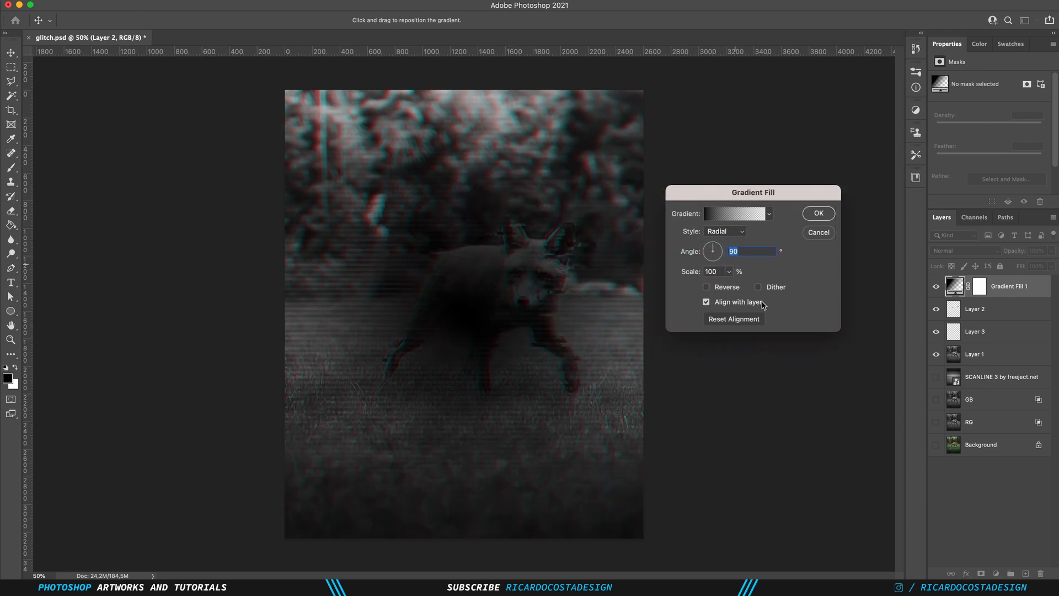
pyautogui.click(706, 288)
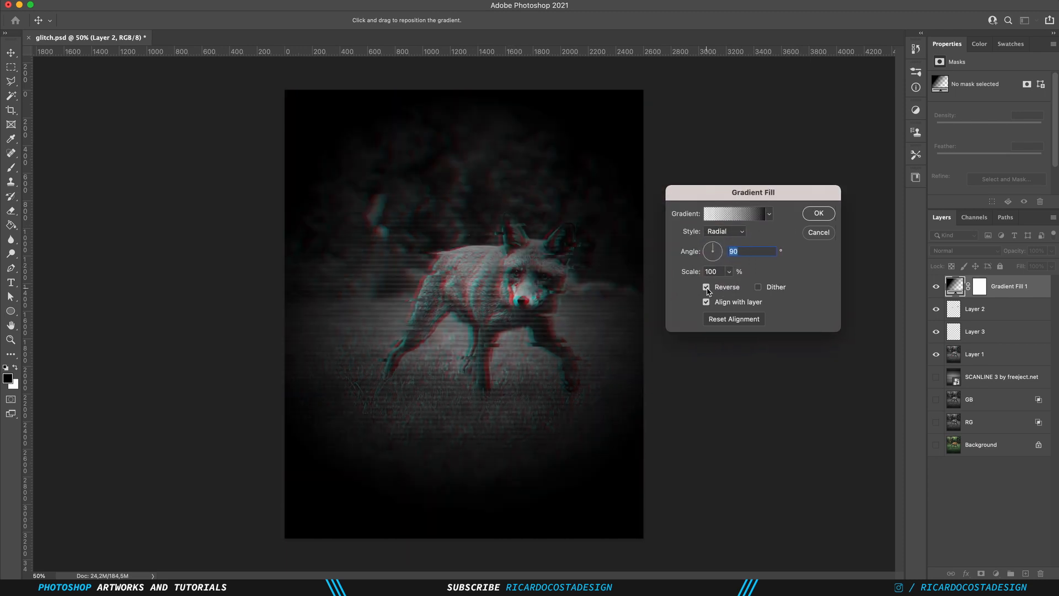
pyautogui.click(821, 215)
# Lower the gradient fill layer's opacity to 37%
pyautogui.click(1052, 251)
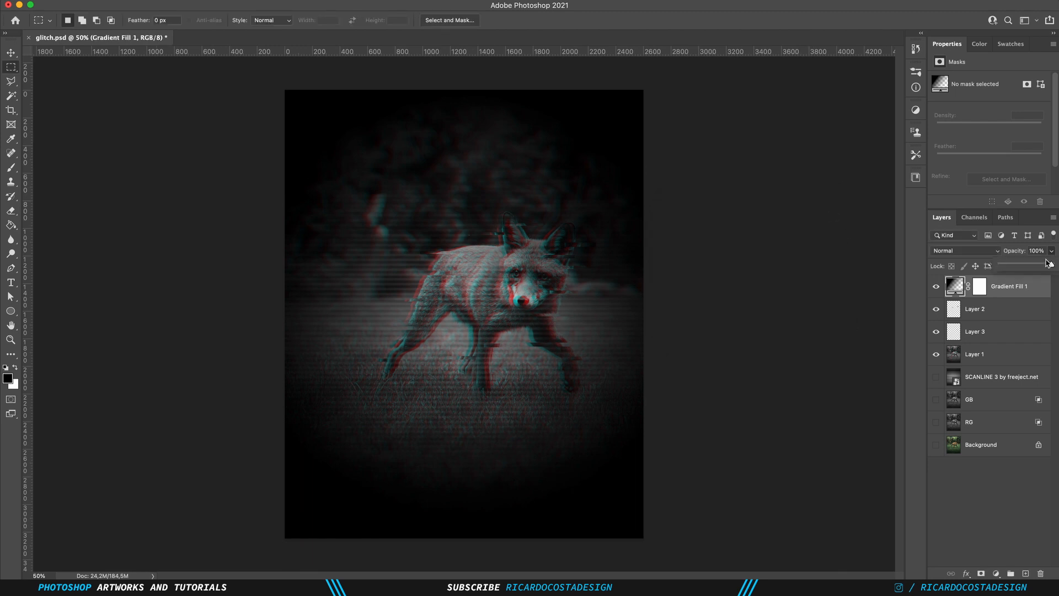
pyautogui.moveTo(1042, 271); pyautogui.dragTo(1026, 267)
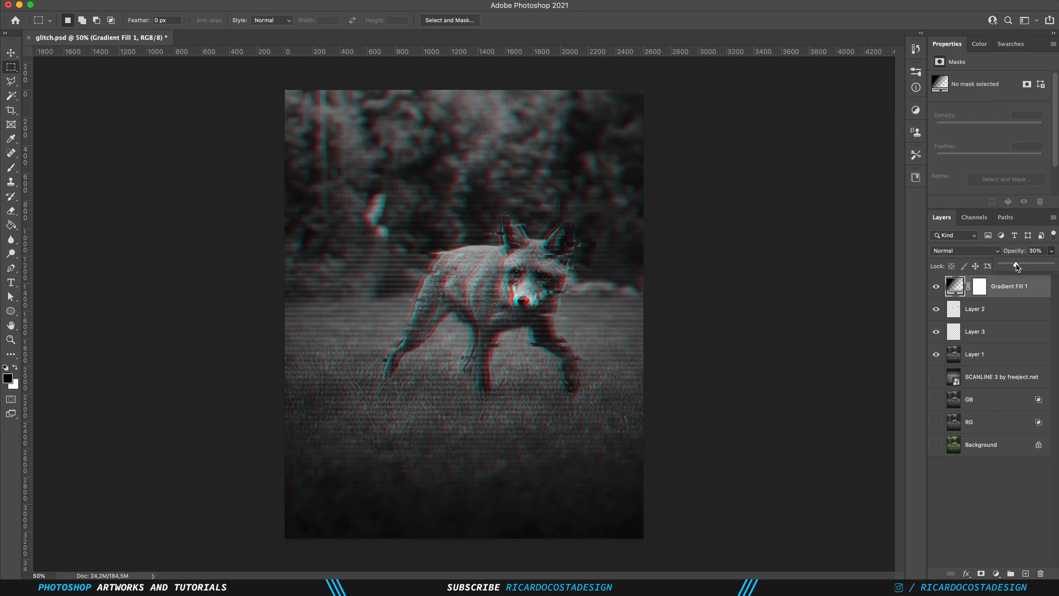
pyautogui.moveTo(1020, 267); pyautogui.dragTo(1021, 267)
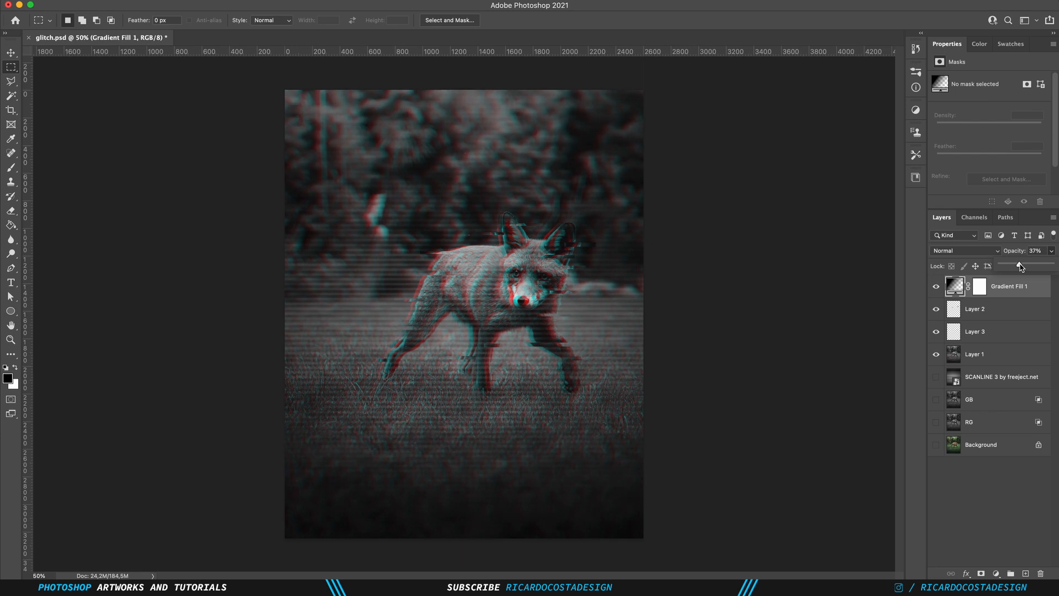